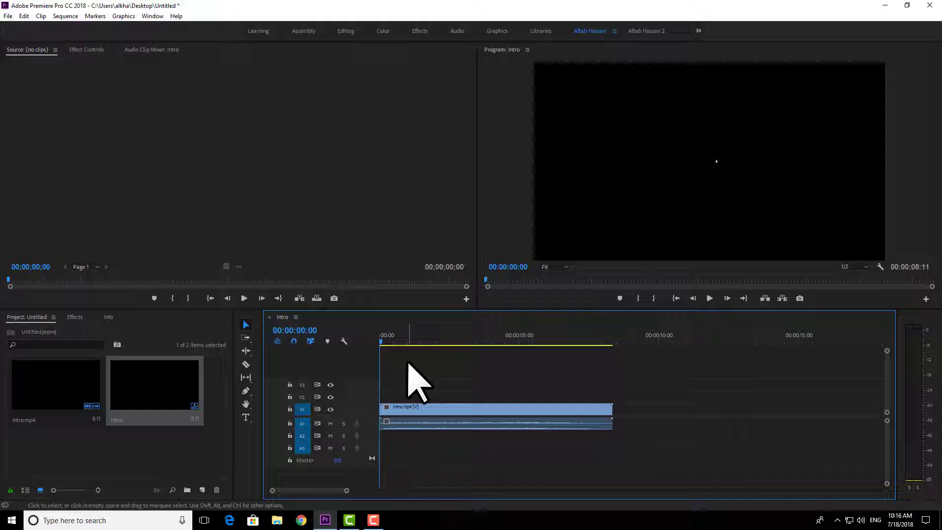
Step: Cut the Intro.mp4 clip with the Razor Tool at about 2.5 and 4.2 seconds, and return to the Selection Tool
key(c)
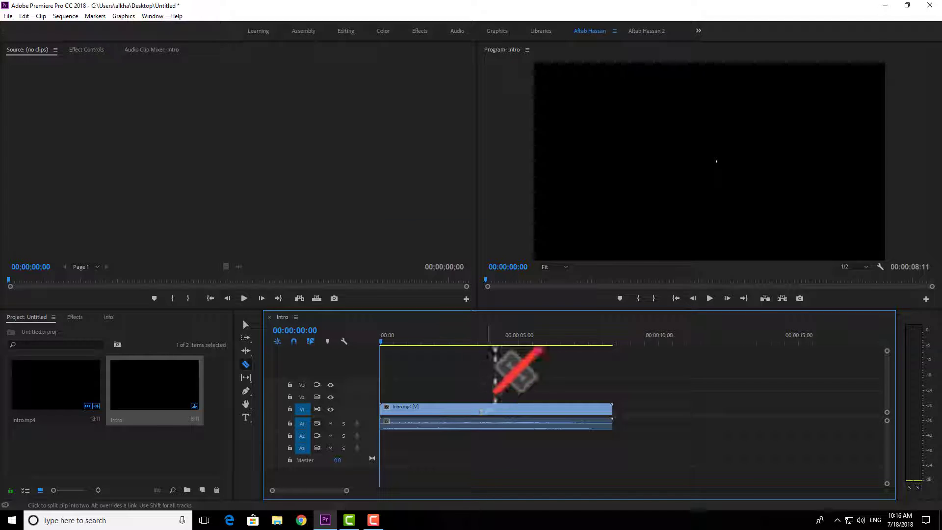
key(ctrl+s)
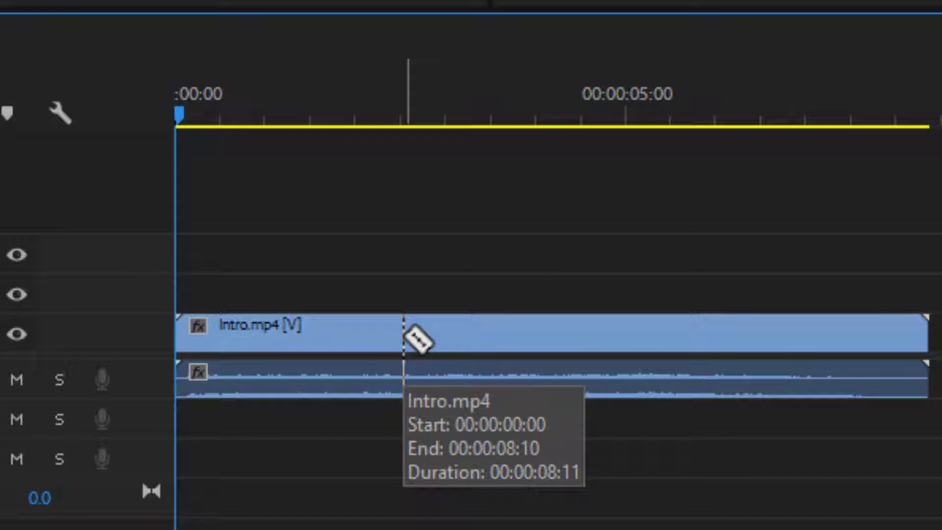
click(403, 333)
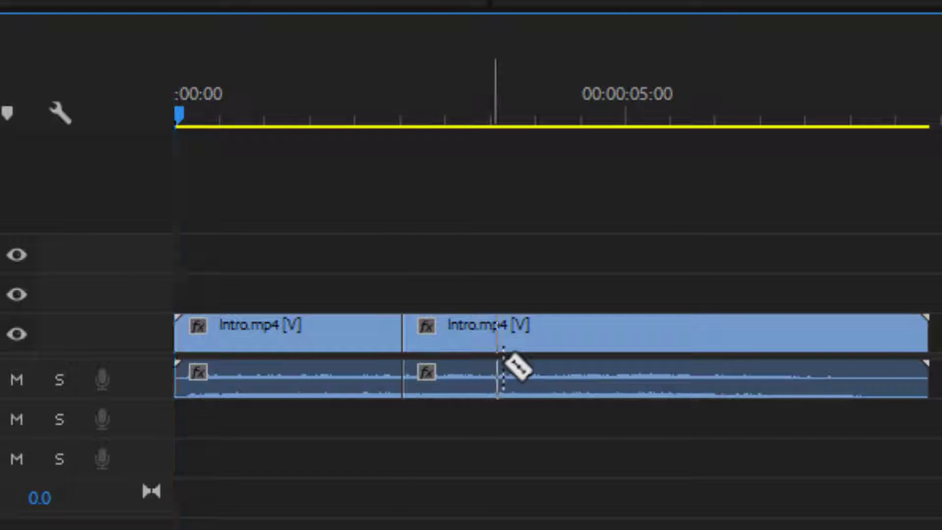
click(558, 372)
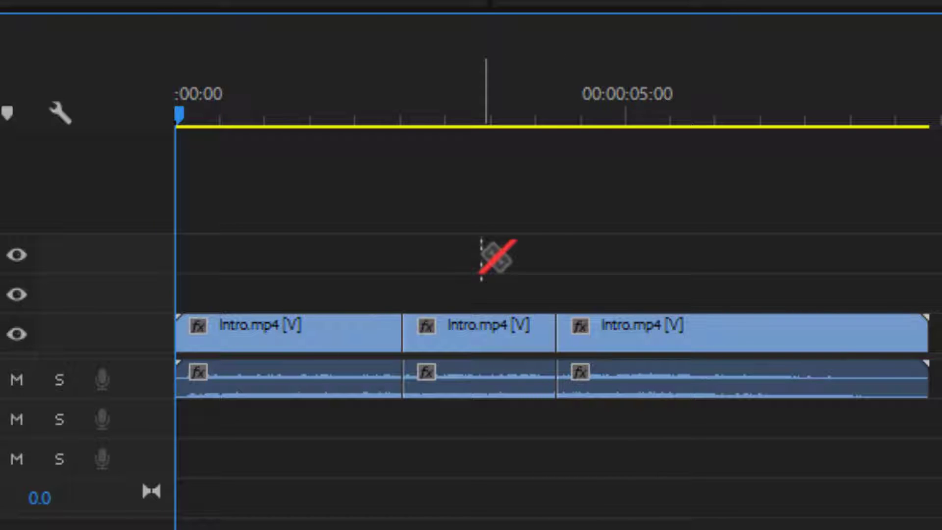
key(v)
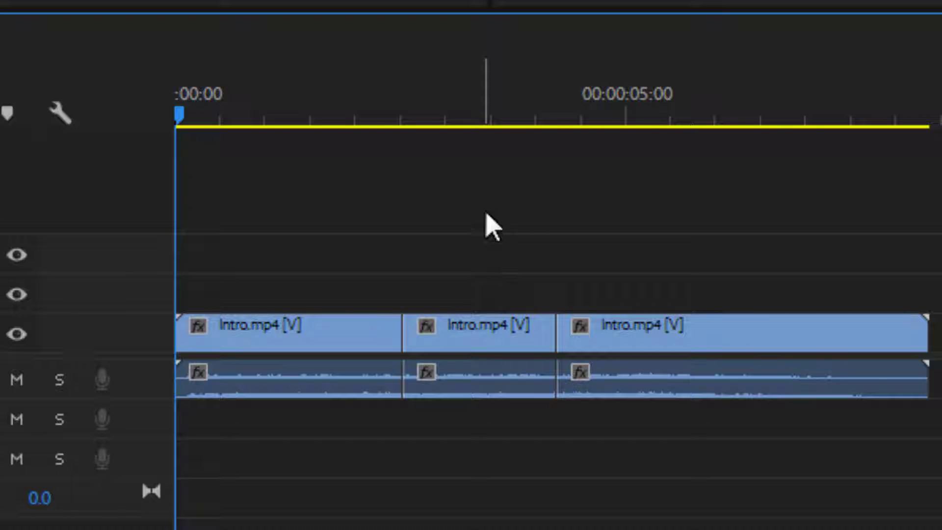
Step: Delete the middle segment of Intro.mp4 and move the last segment against the first one to close the gap
drag(489, 207, 520, 442)
key(Delete)
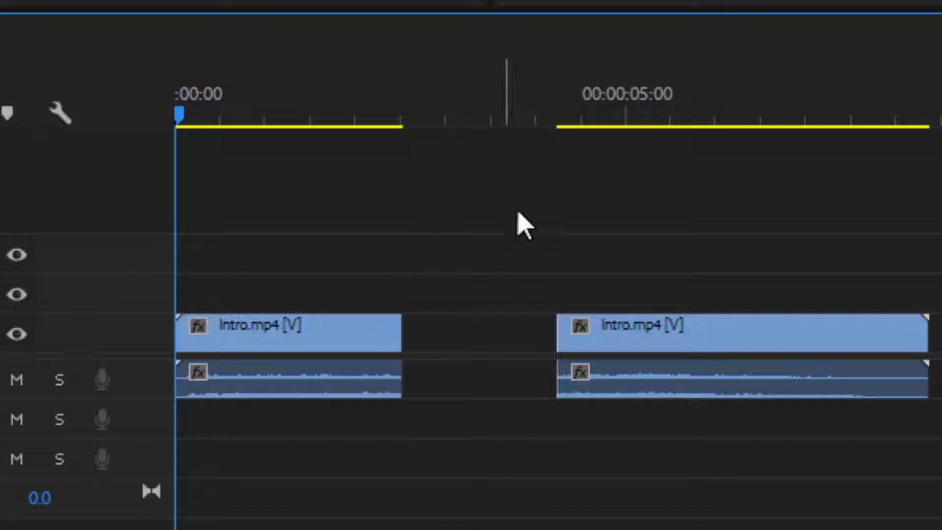
drag(513, 296, 450, 316)
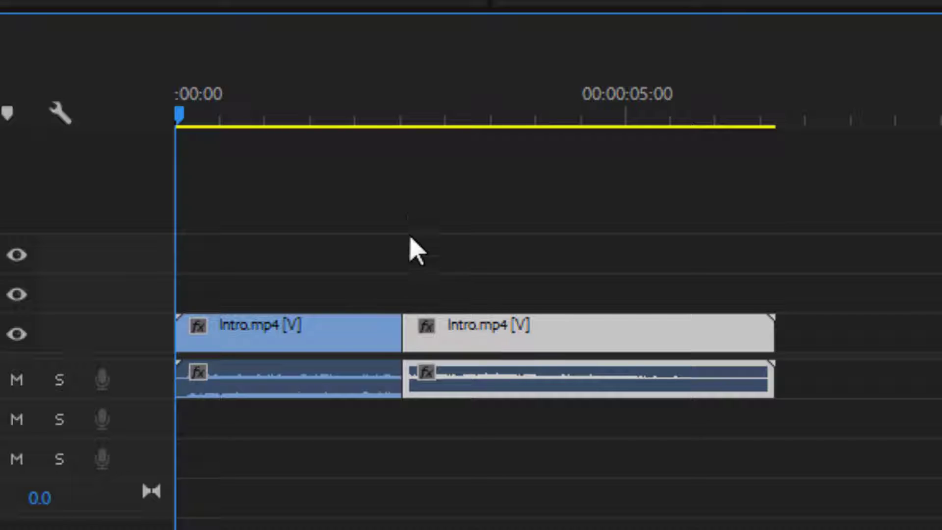
Step: Undo the segment move, the deletion and both cuts on Intro.mp4
key(ctrl+z)
key(ctrl+z)
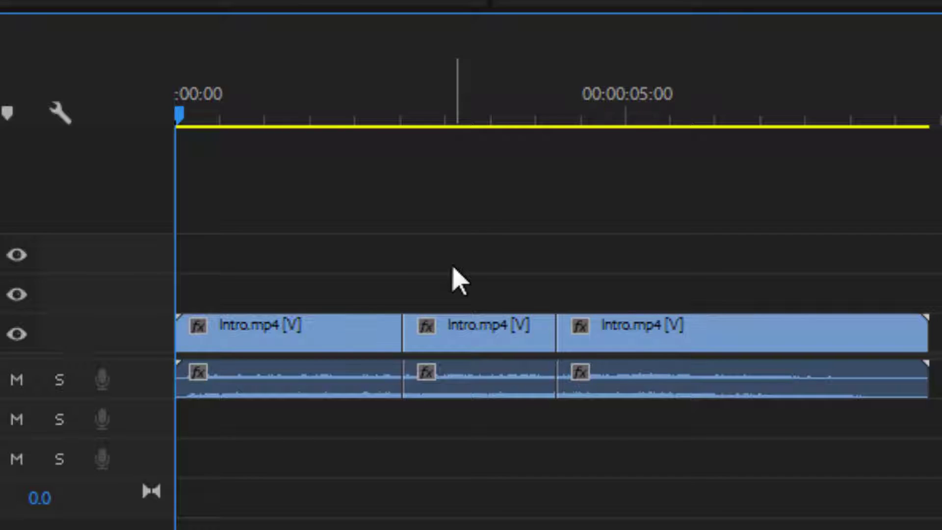
key(ctrl+z)
key(ctrl+z)
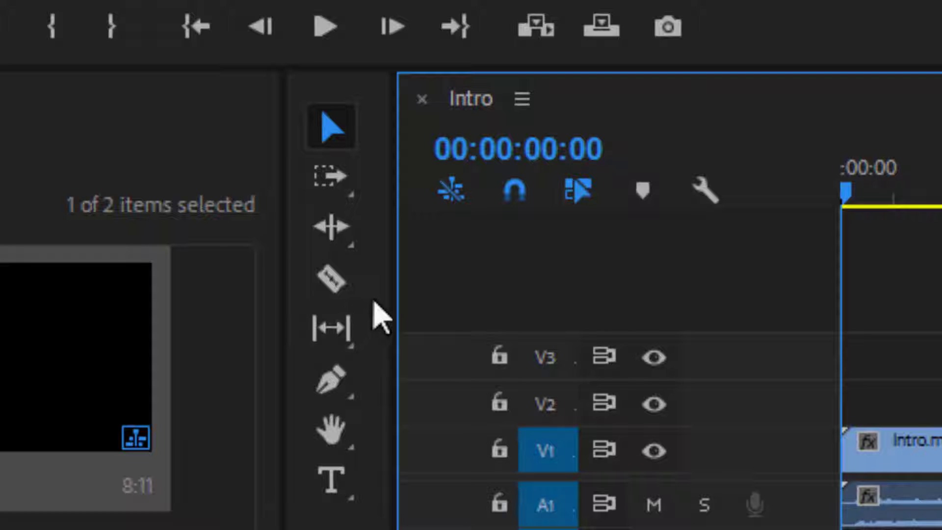
Step: Activate the Razor, Track Select Forward and Ripple Edit tools in turn, finishing with the Rate Stretch Tool
click(336, 286)
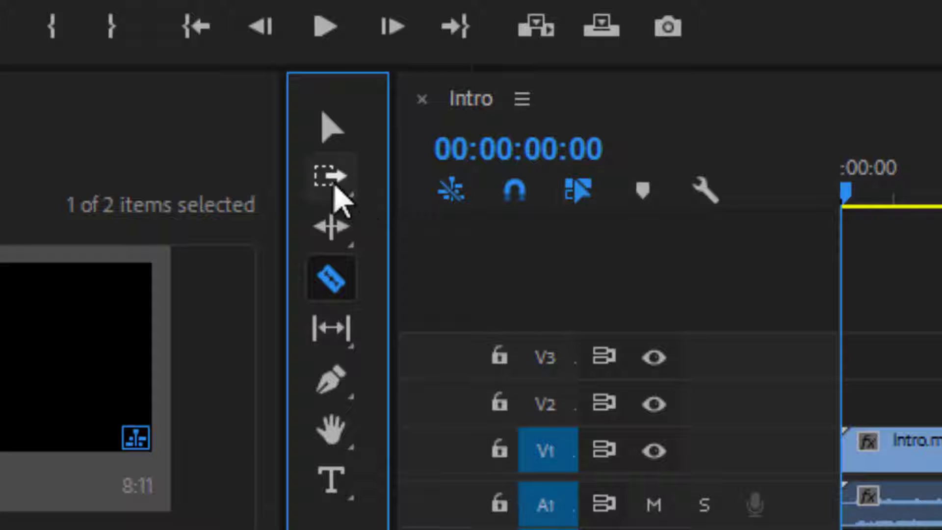
click(336, 189)
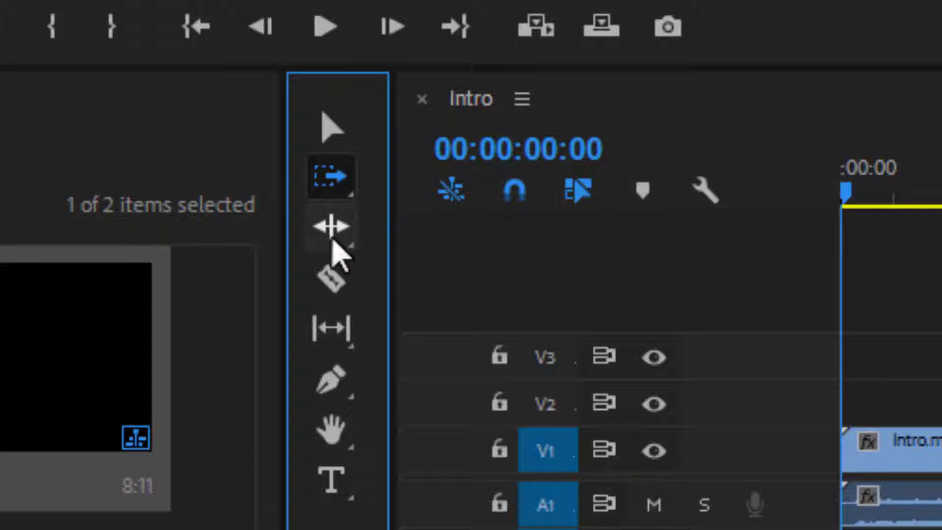
click(333, 239)
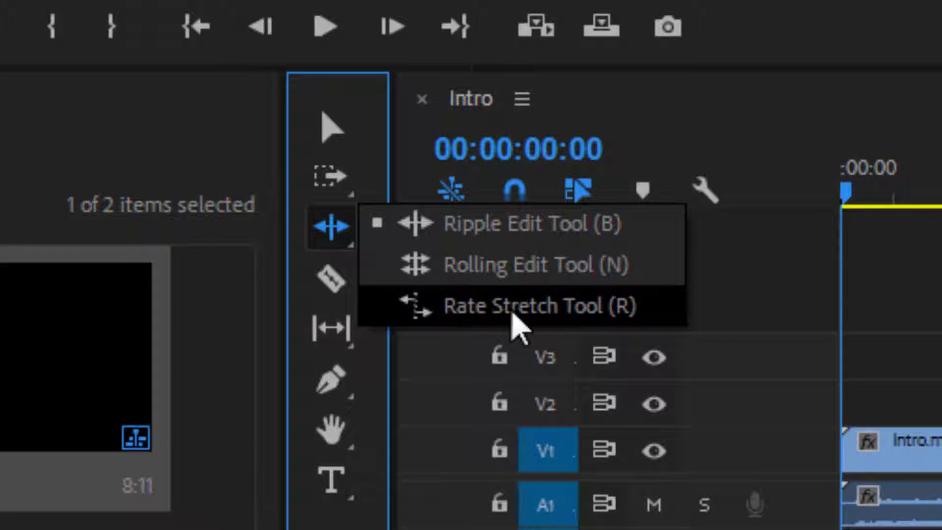
click(444, 316)
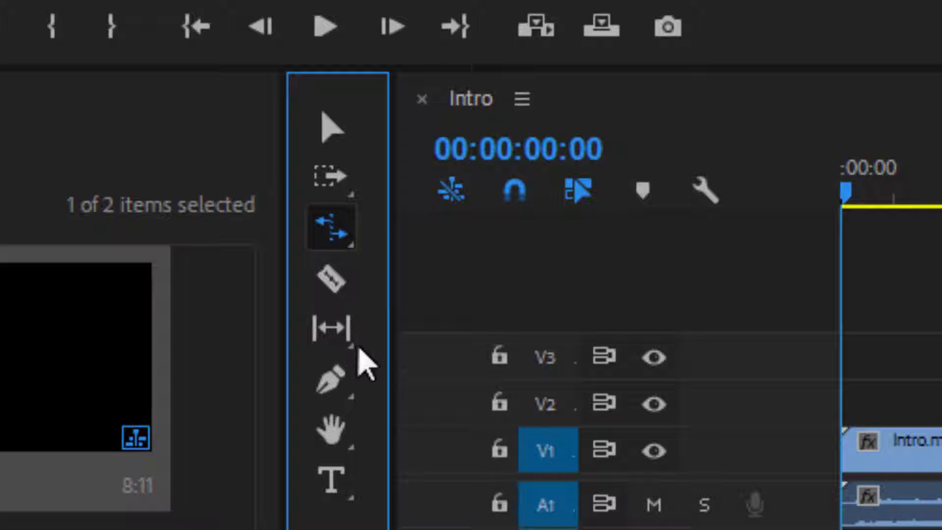
Step: Display the Slip Tool's variants and activate the Slide Tool
click(333, 344)
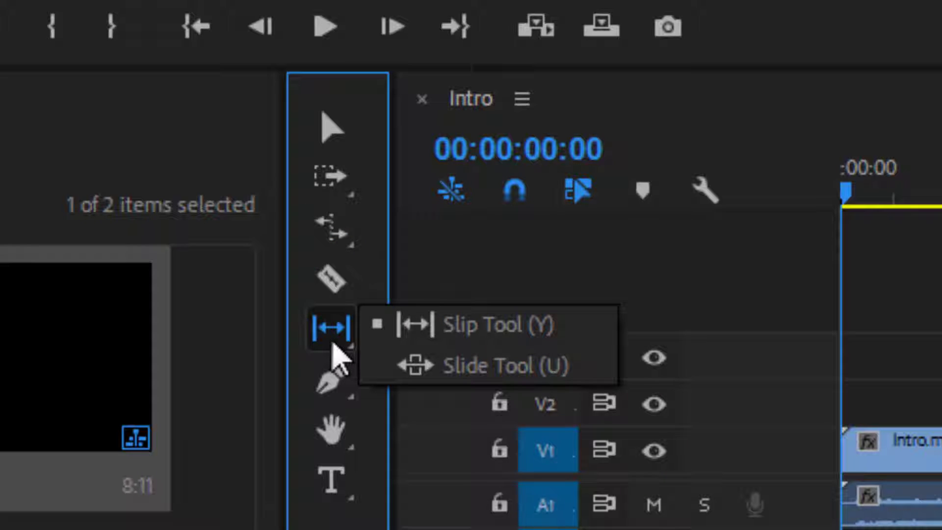
click(454, 373)
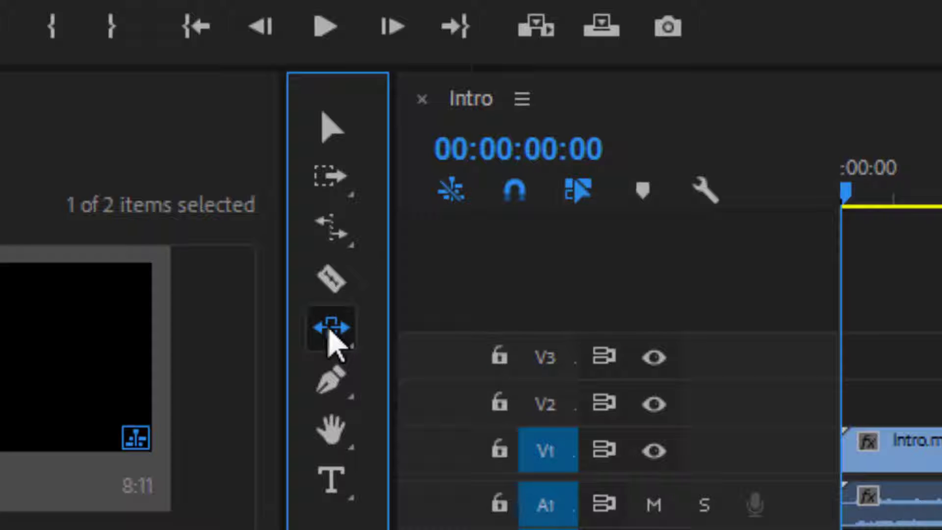
click(338, 327)
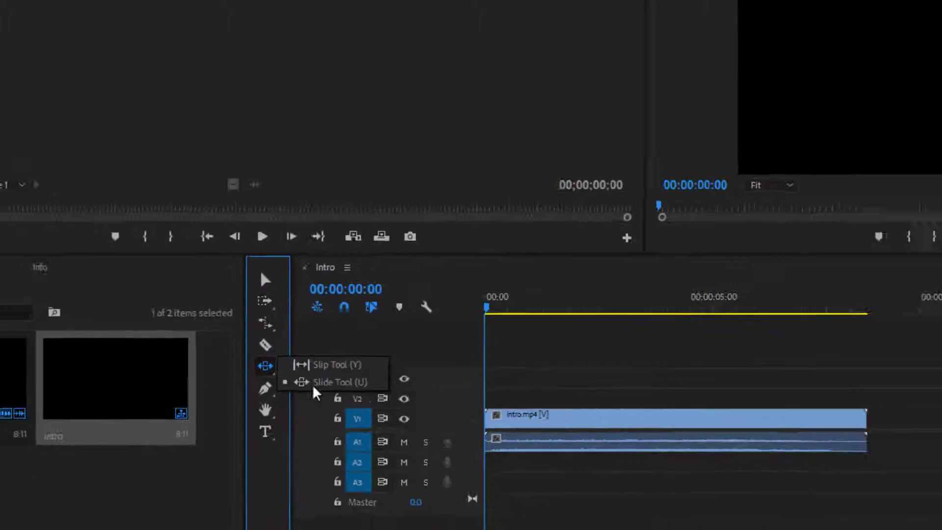
click(314, 386)
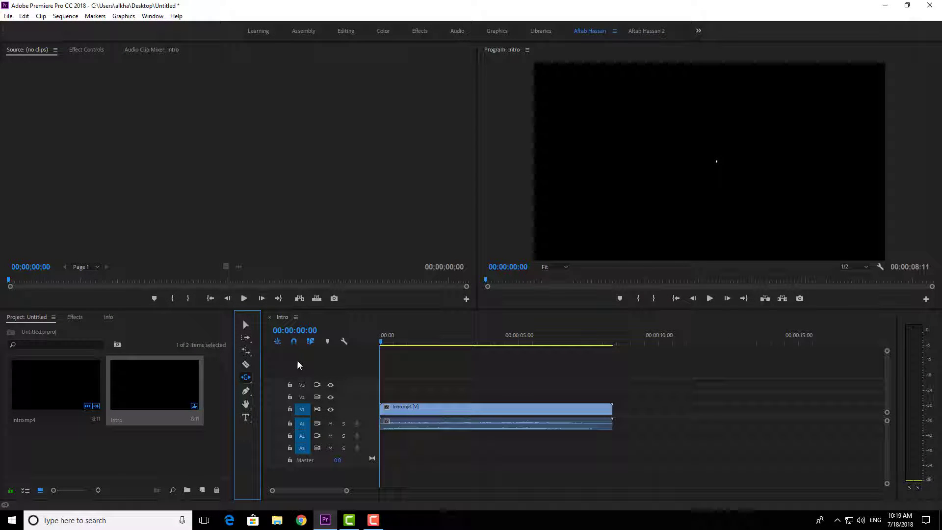
Step: Try razor cuts on Intro.mp4 at about 1.8 and 5.7 seconds, undo both and return to the Selection Tool
key(c)
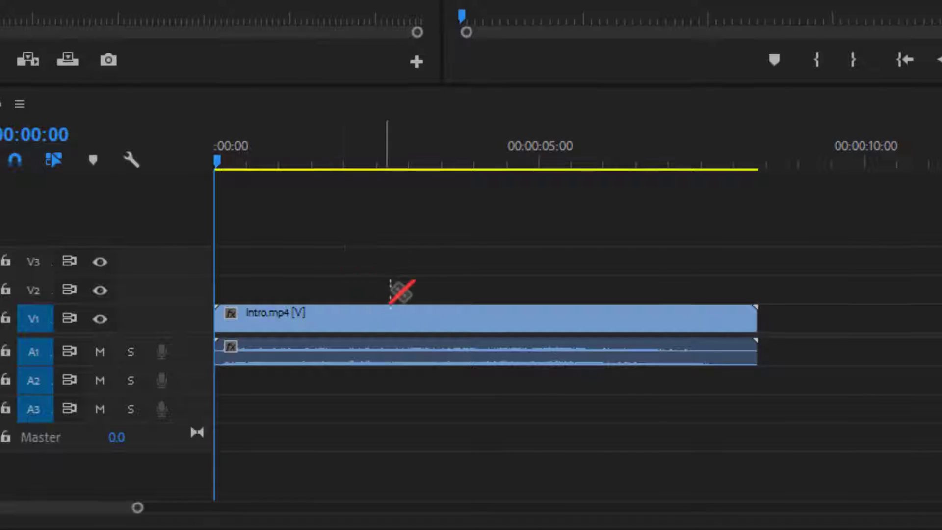
click(331, 320)
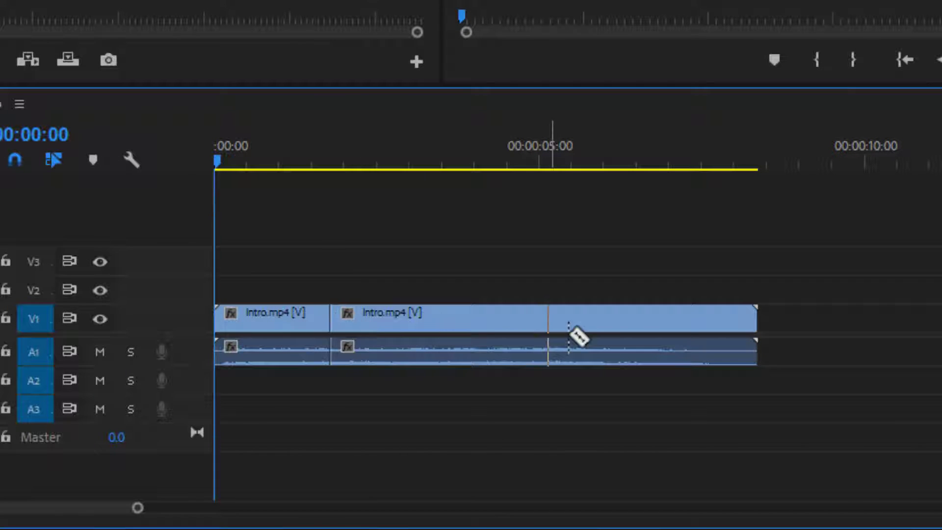
click(586, 319)
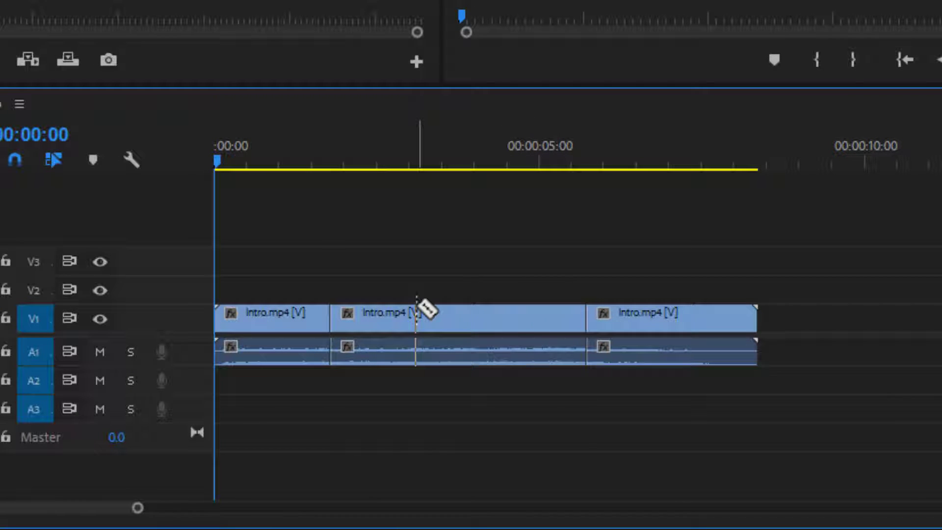
key(ctrl+z)
key(ctrl+z)
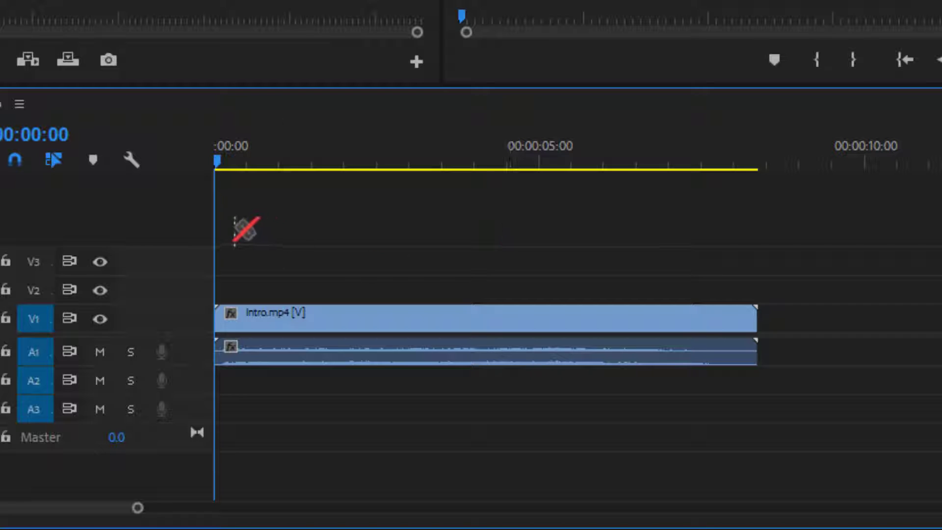
key(v)
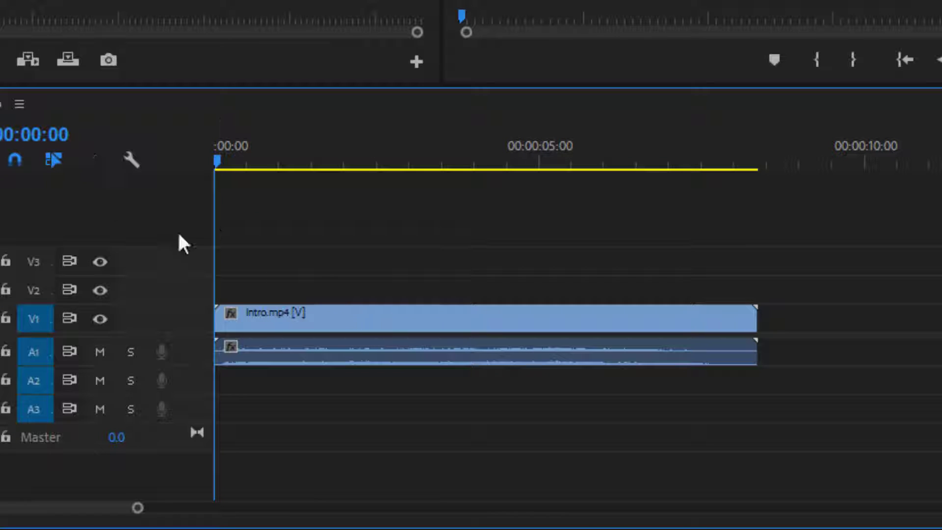
Step: Cut Intro.mp4 with the Razor Tool at about 2.2 and 5.1 seconds to make three segments
key(c)
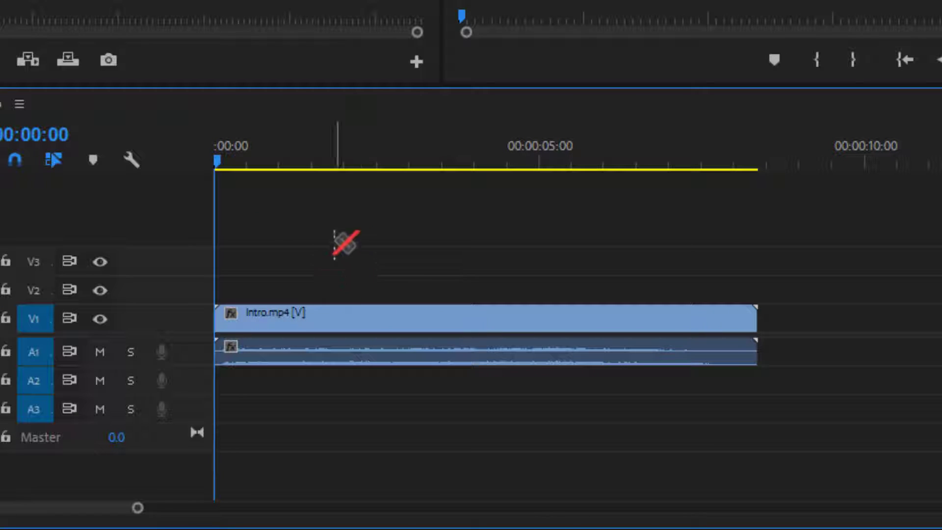
click(359, 319)
click(545, 321)
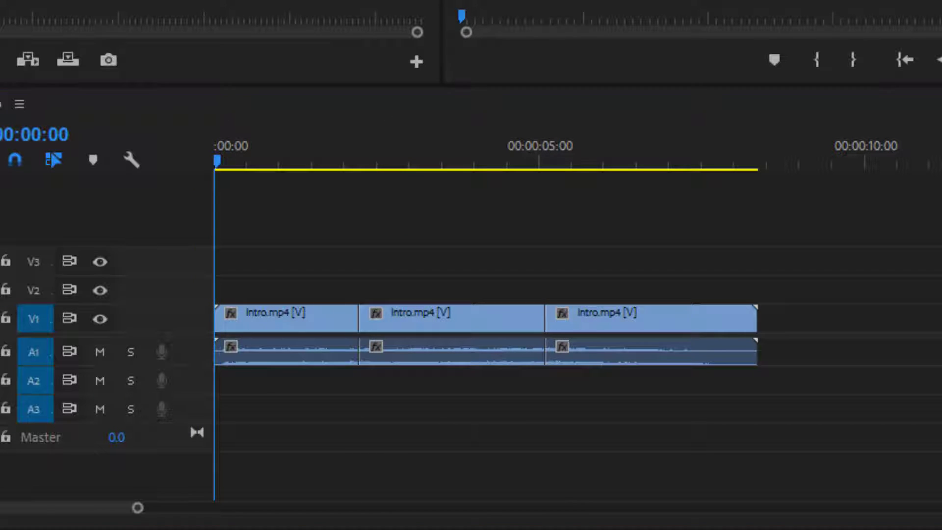
Step: Select the middle segment of Intro.mp4 with its audio, followed by the last segment
drag(398, 234, 504, 368)
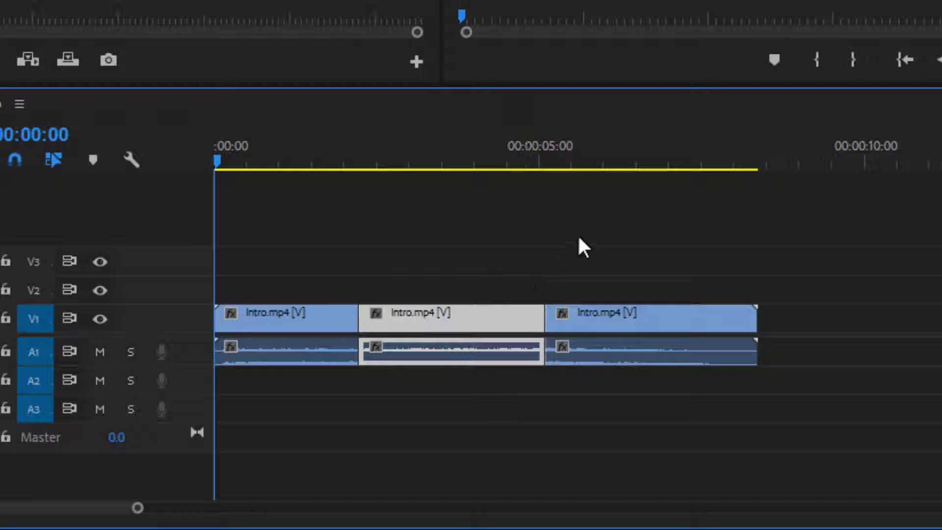
drag(606, 236, 658, 291)
drag(686, 332, 686, 332)
Step: Move the first segment to V2, ending flush with the middle segment, and the last segment to V3, starting flush with it
drag(286, 253, 273, 410)
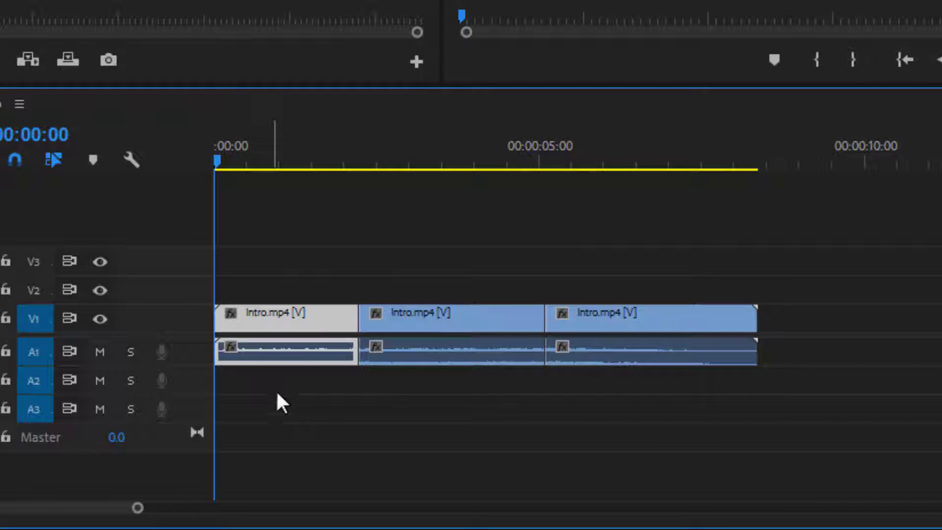
drag(307, 325, 475, 293)
click(576, 244)
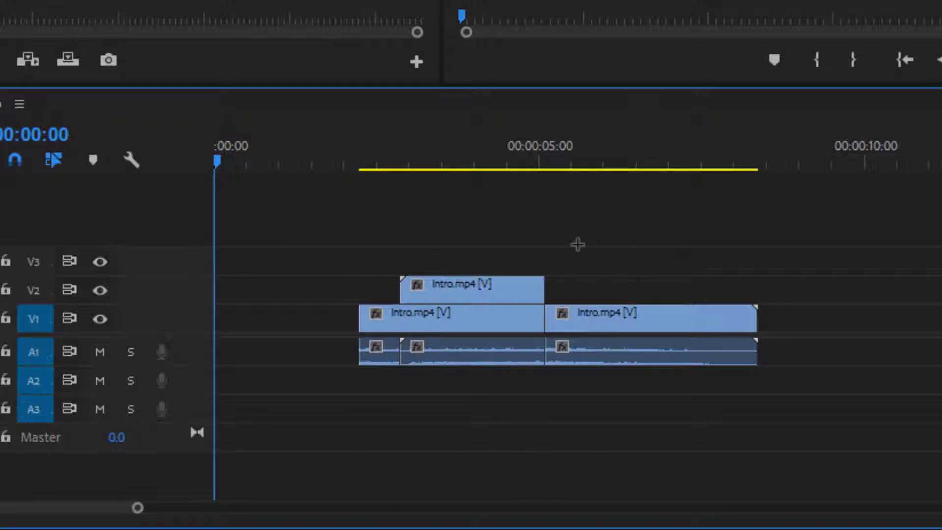
drag(621, 317, 427, 273)
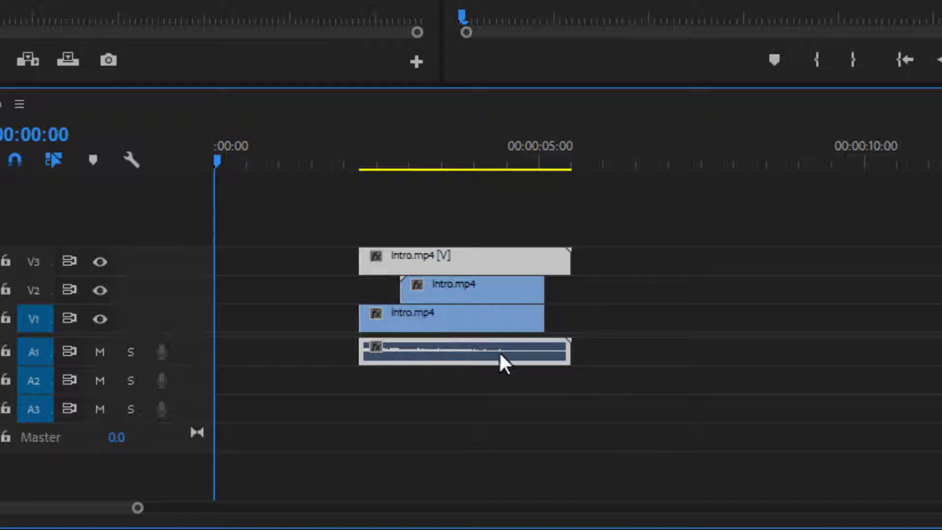
click(573, 283)
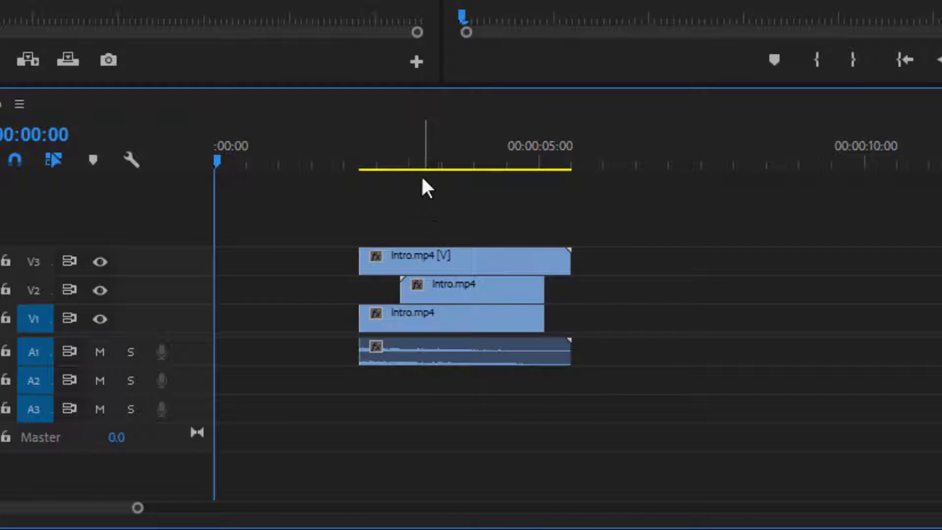
Step: Select the stacked clips, deselect them, and move the playhead to 00:00:04:11
drag(638, 206, 464, 345)
click(704, 279)
drag(456, 169, 499, 161)
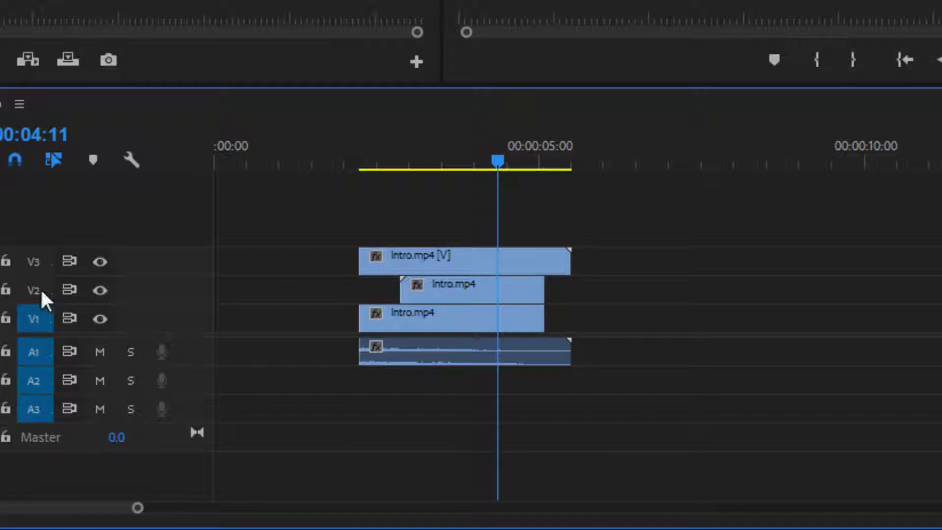
Step: Try razor cuts on the V3 clip at about 4.6 and 4.8 seconds, undoing each one
key(c)
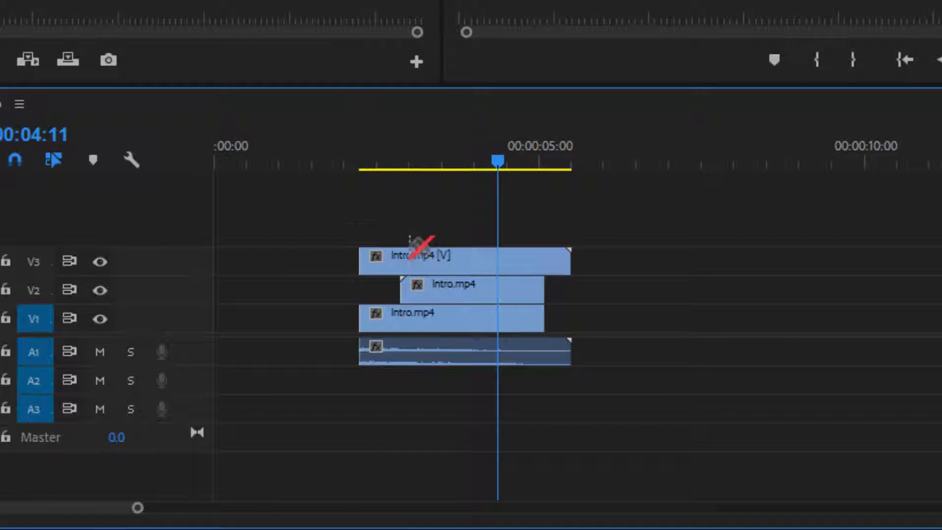
click(521, 262)
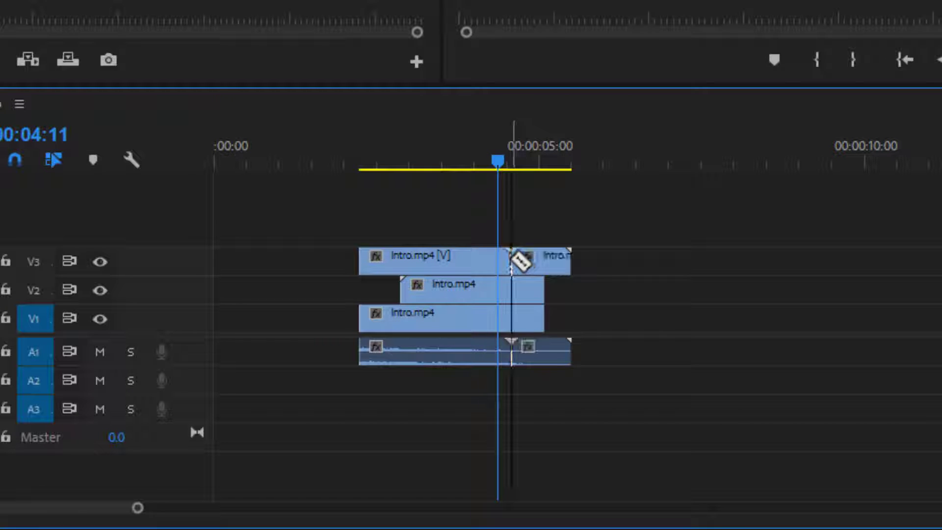
key(ctrl+z)
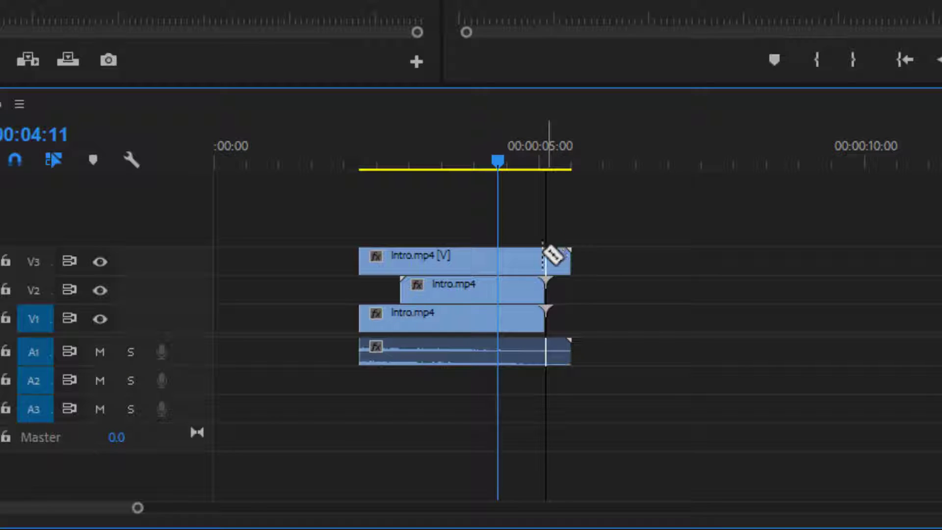
click(524, 262)
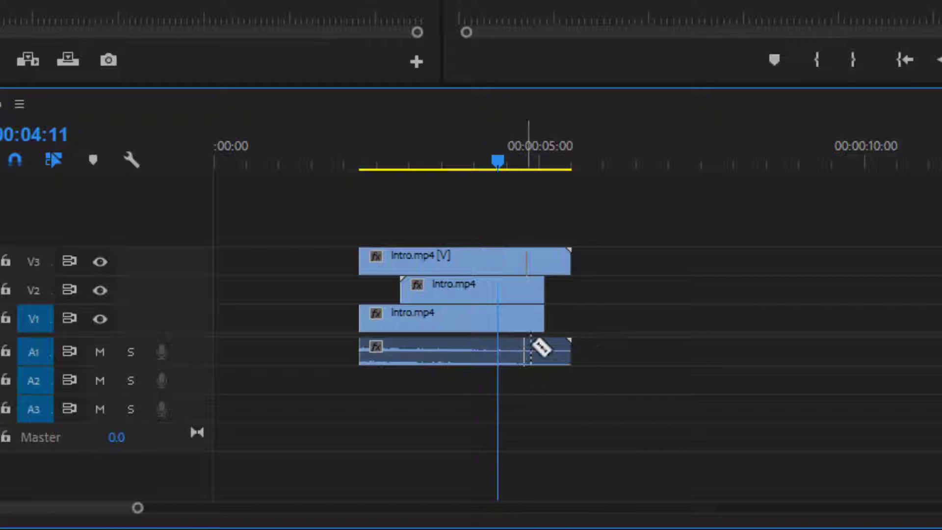
key(ctrl+z)
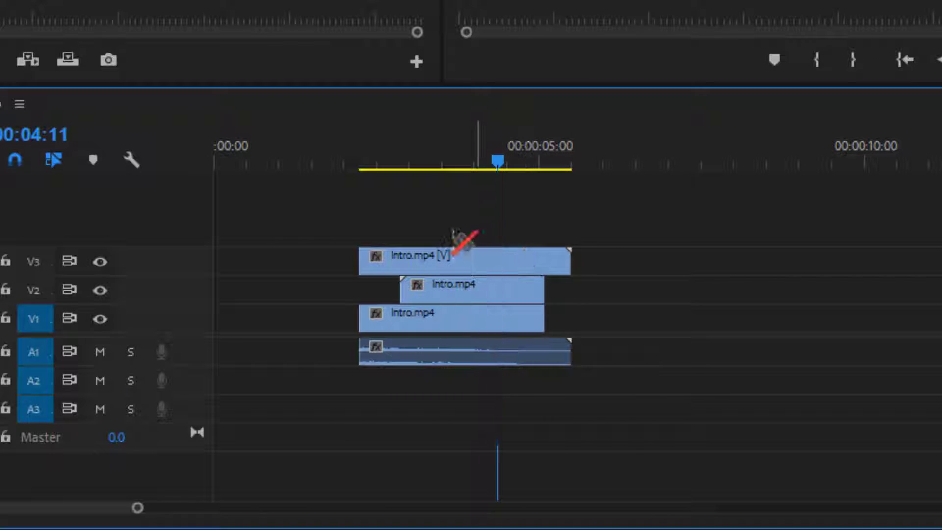
Step: Razor the linked V3 clip at about 4.6 seconds and move its last segment with audio to start at about 5.7 seconds
click(512, 261)
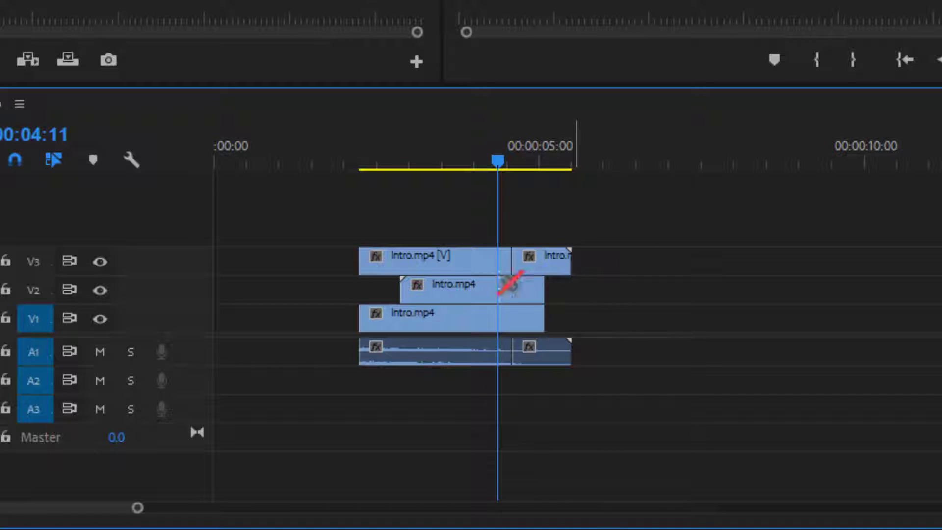
click(1, 186)
drag(551, 260, 594, 281)
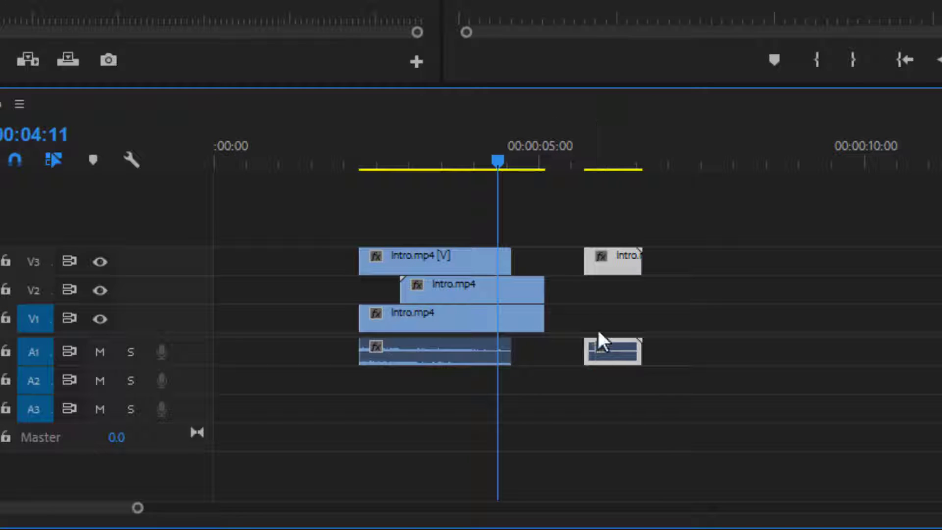
Step: Unlink the moved segment's video and audio, and move each one separately back flush with the preceding segment
right_click(613, 272)
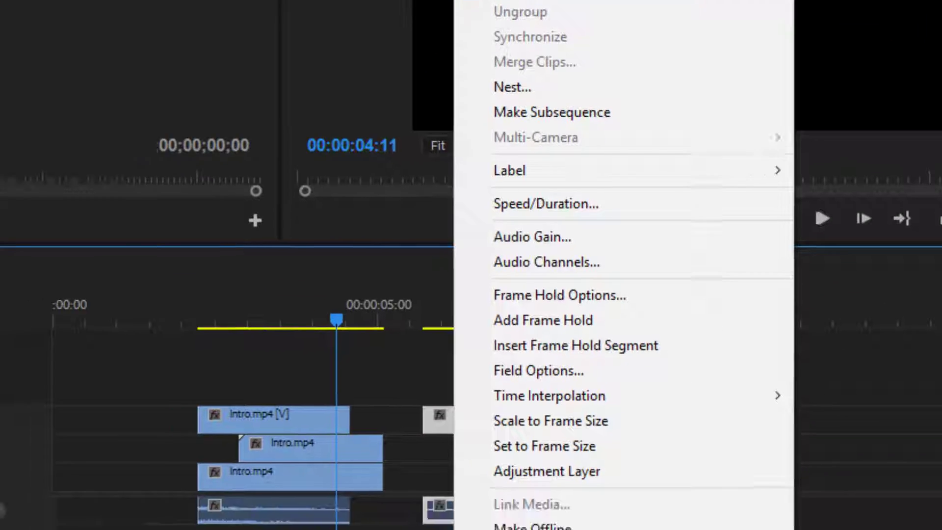
click(437, 63)
drag(576, 278, 509, 282)
drag(560, 389, 490, 371)
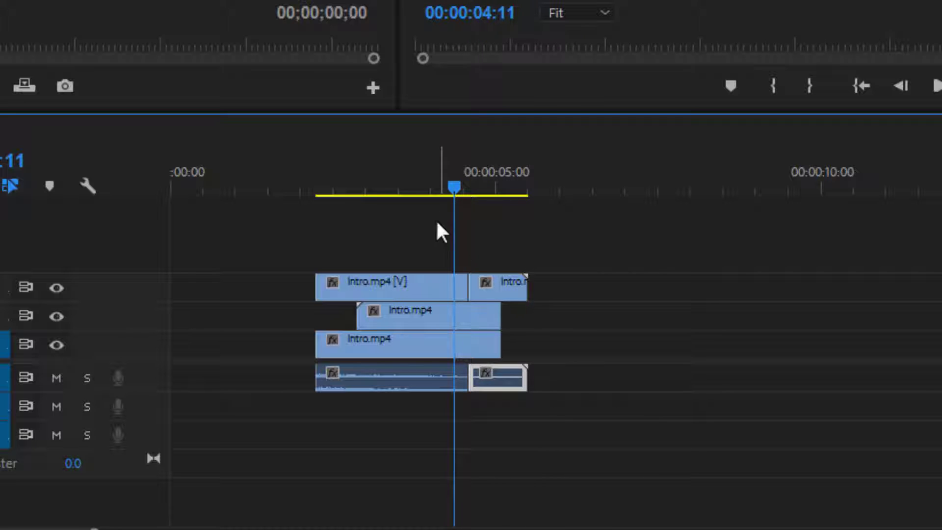
Step: Razor the unlinked V3 segment at about 5.1 seconds, try moving its last piece to about 6.3 seconds, and undo the move
key(c)
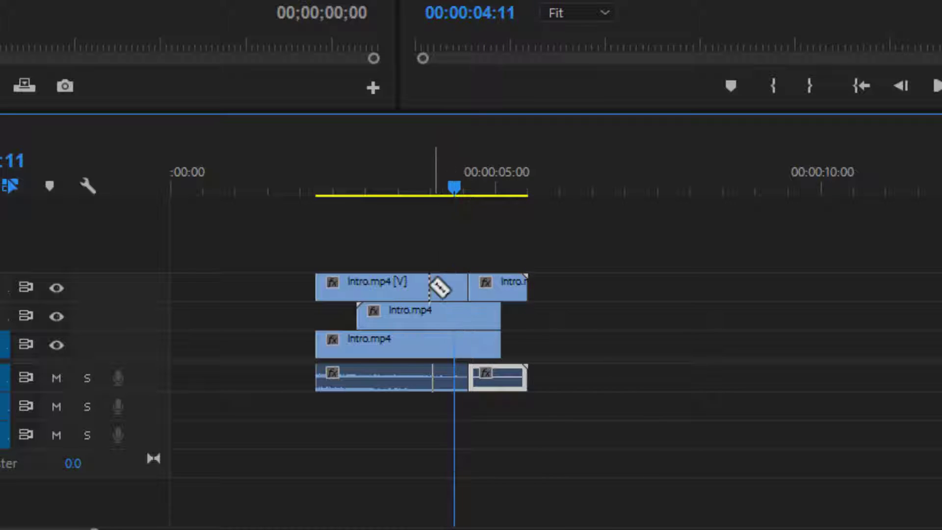
click(509, 293)
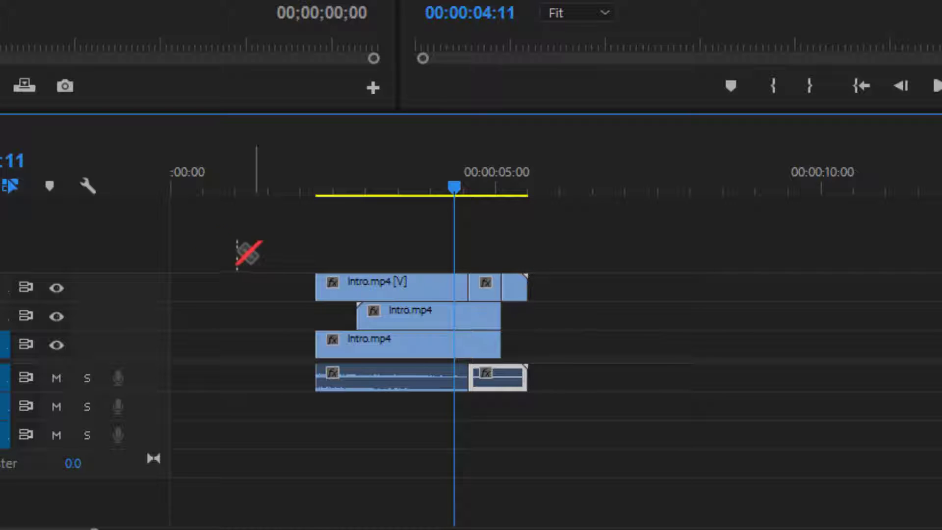
key(v)
click(514, 284)
drag(515, 290, 596, 284)
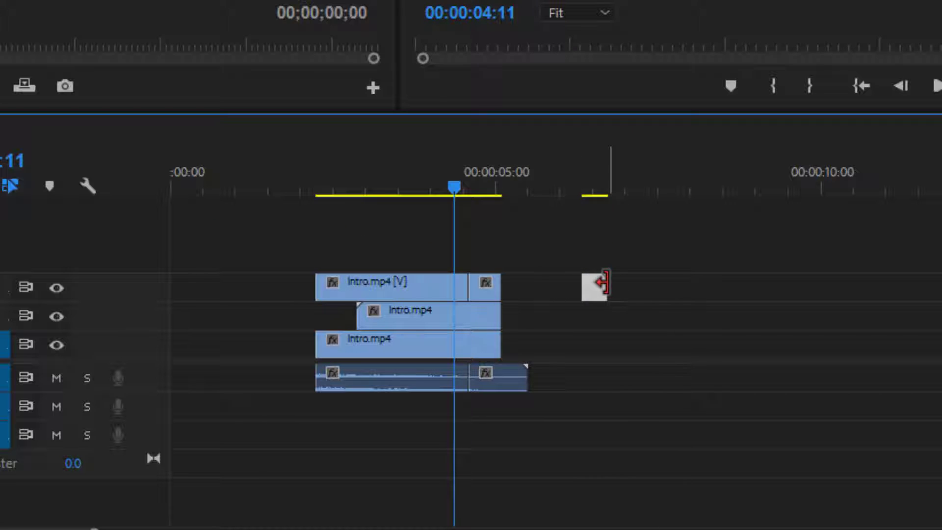
key(ctrl+z)
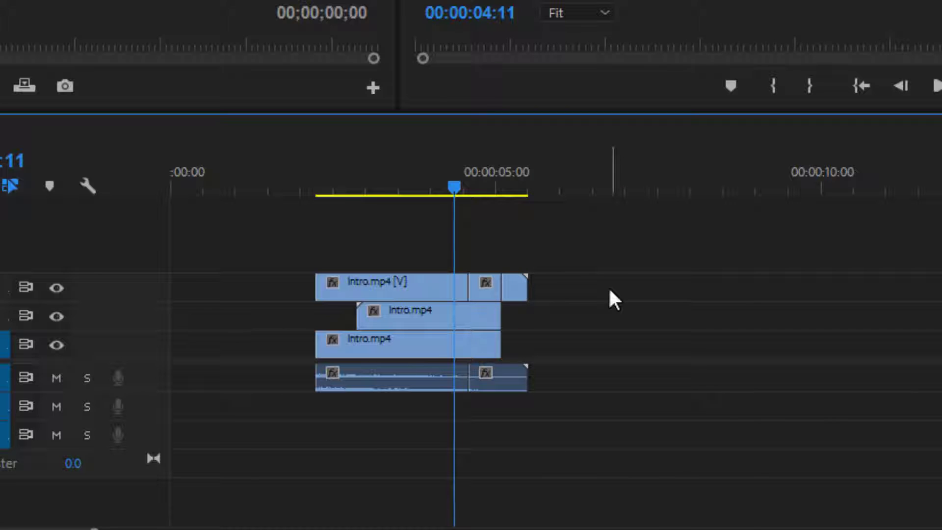
Step: Move the playhead to 00:00:03:28, select all clips on the timeline and delete them
drag(443, 182, 427, 198)
drag(595, 220, 284, 448)
key(Delete)
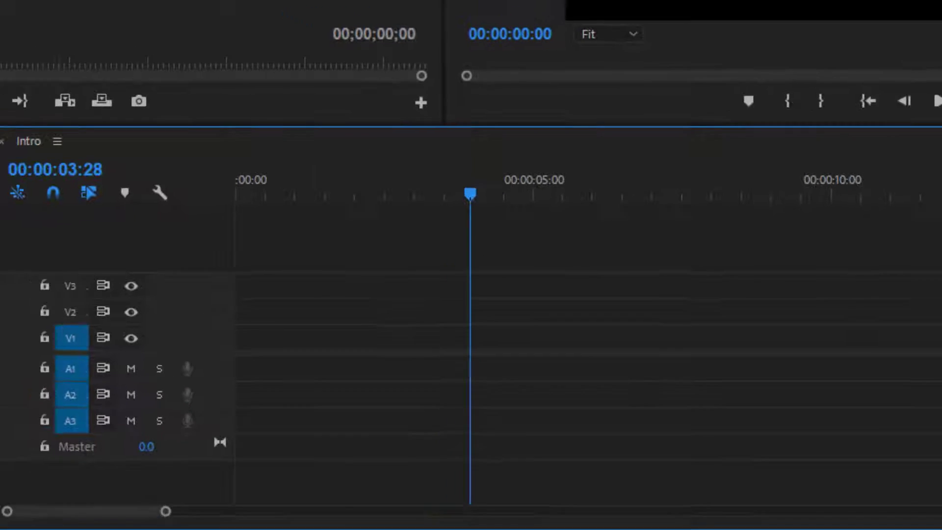
Step: Place Intro.mp4 with its audio at the start of V1 and A1, and select it
drag(1, 353, 235, 349)
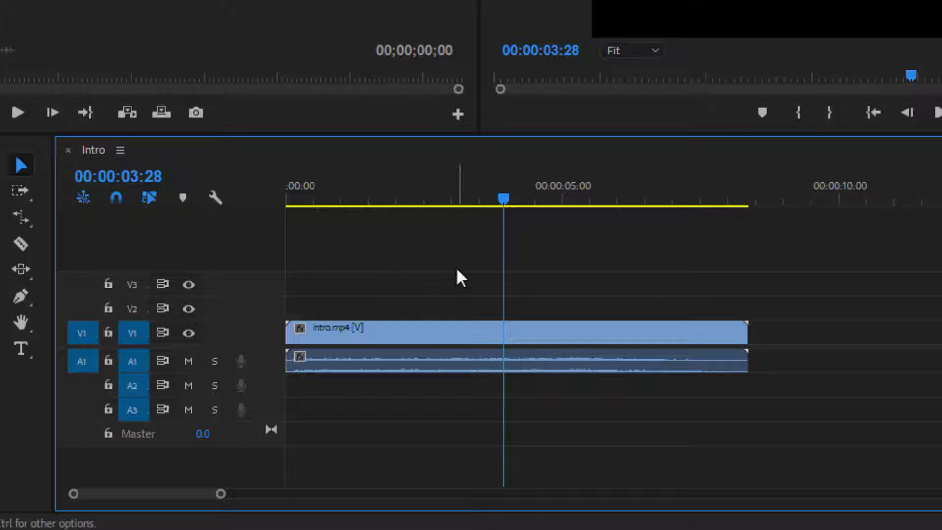
click(467, 331)
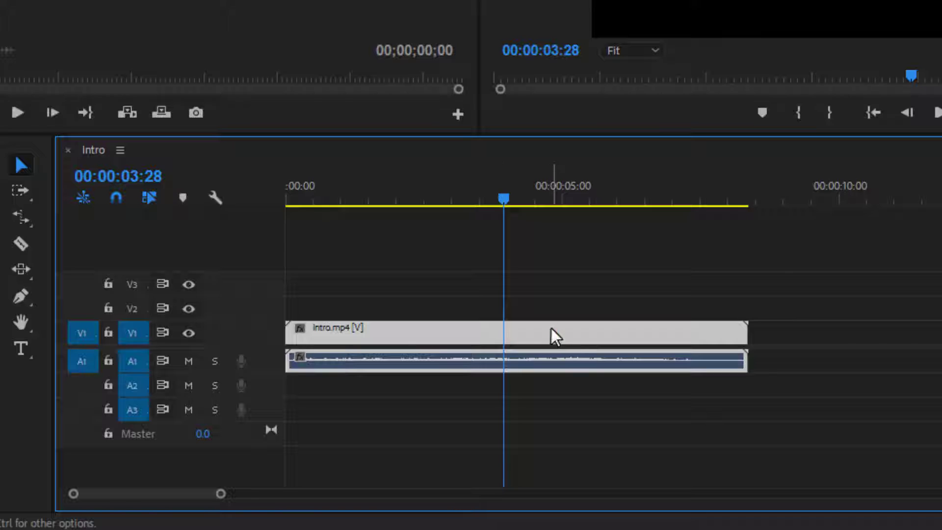
Step: Try razoring the linked clip at about 5.2 seconds and moving its last segment to V2 at about 7 seconds, undoing both
key(c)
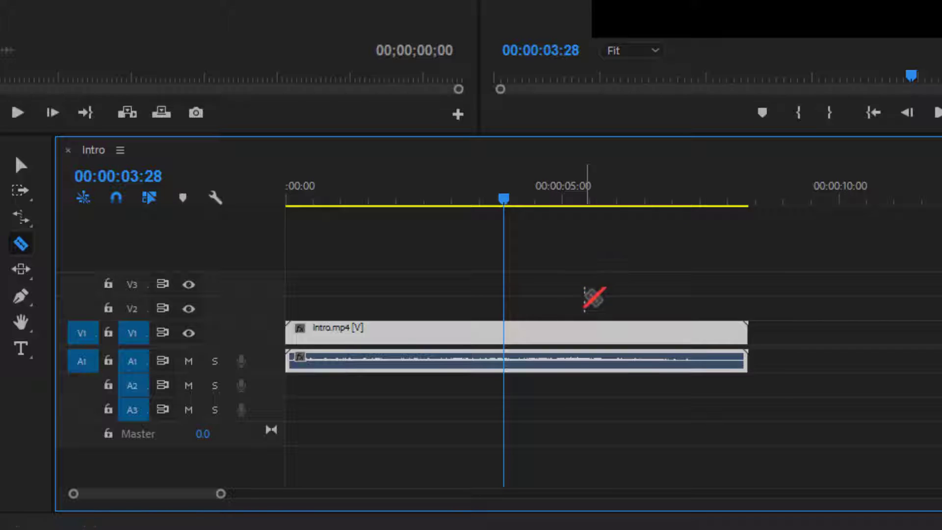
click(576, 332)
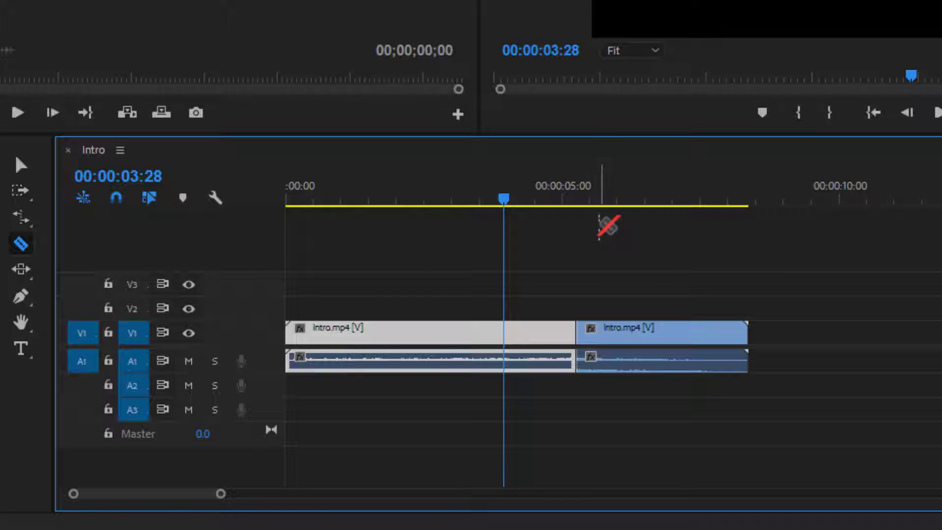
key(v)
click(660, 367)
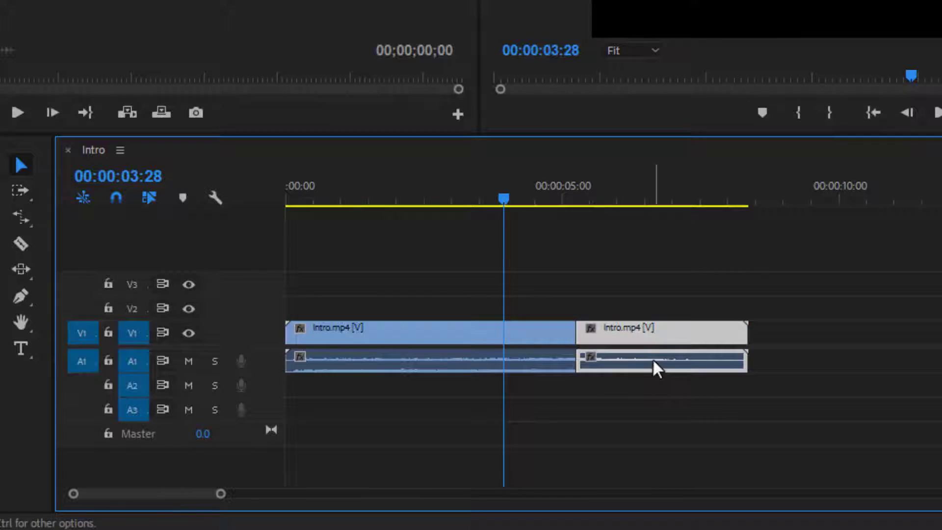
drag(658, 333, 759, 324)
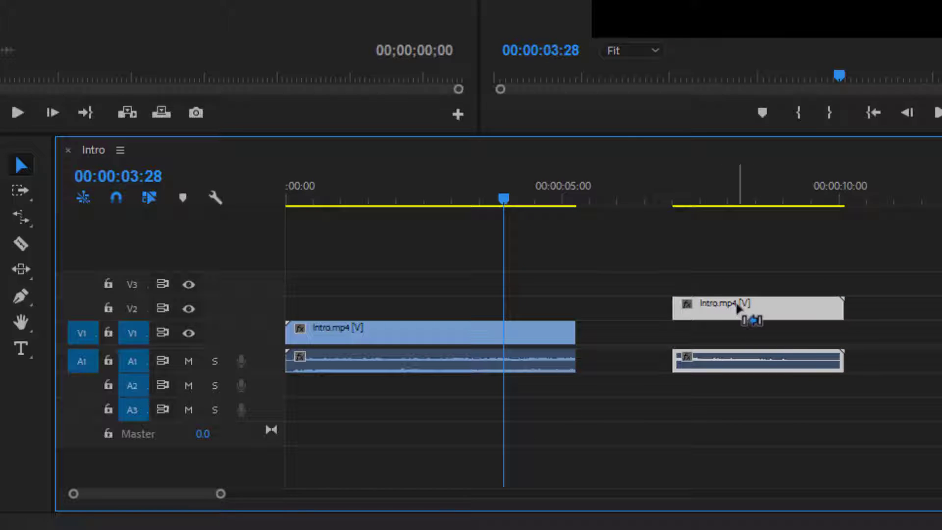
key(ctrl+z)
key(ctrl+z)
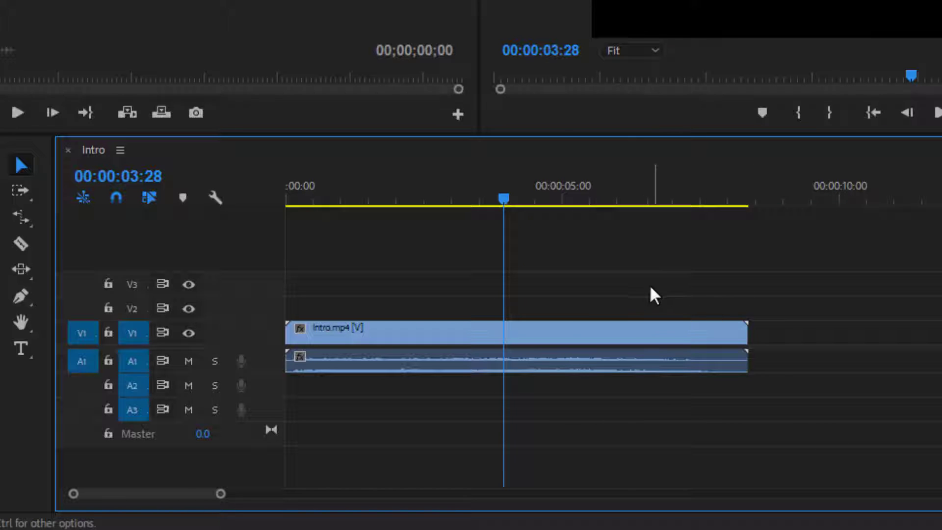
Step: Unlink the video and audio of Intro.mp4, select each one separately, and clear the selection
click(616, 327)
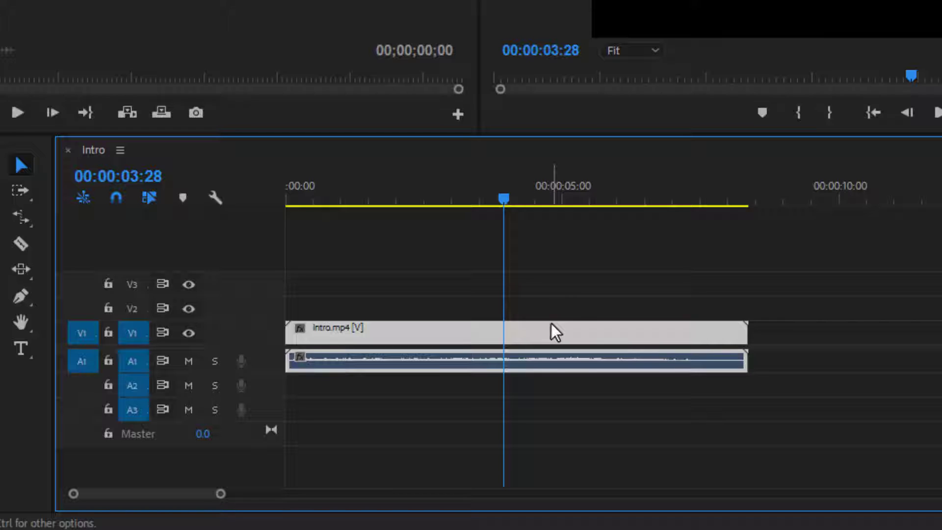
right_click(528, 340)
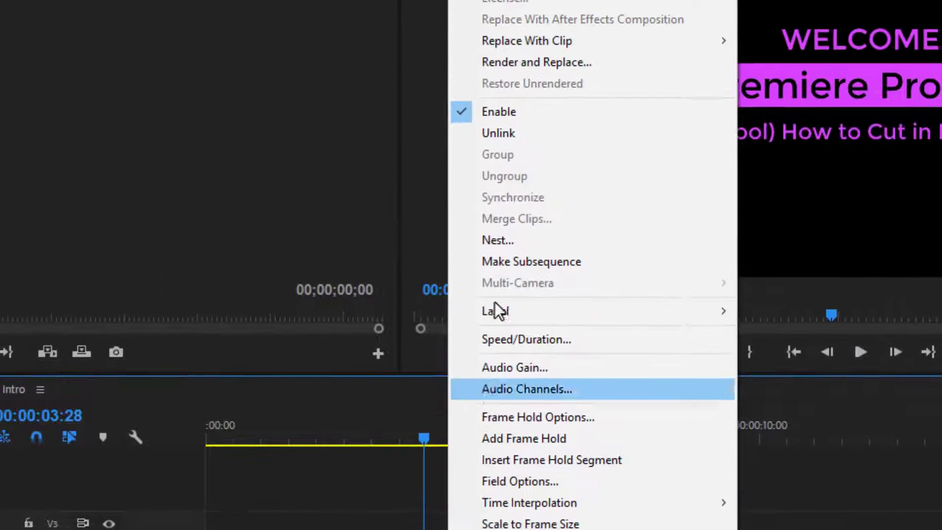
click(516, 130)
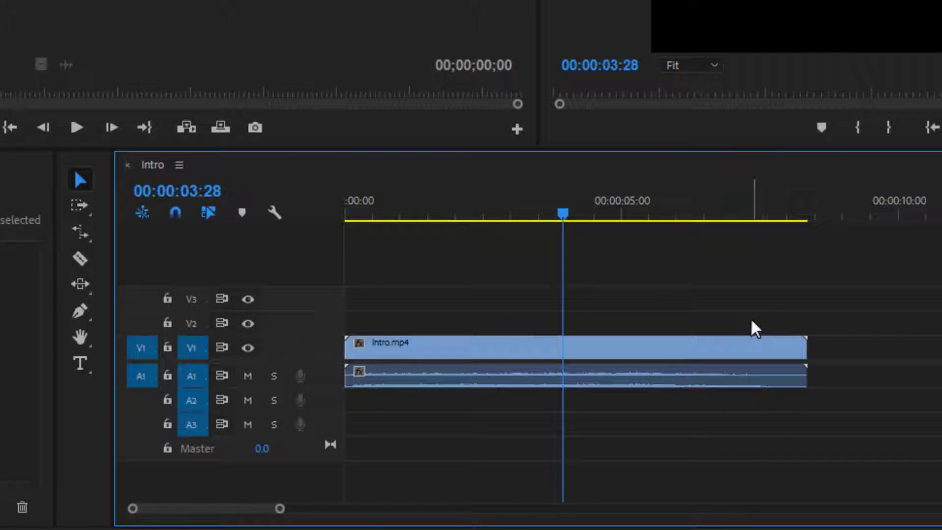
click(739, 347)
click(737, 362)
click(719, 280)
Step: Try razoring only the V1 video at about 5.6 seconds and moving its last segment to V3 at about 8 seconds, undoing both
key(c)
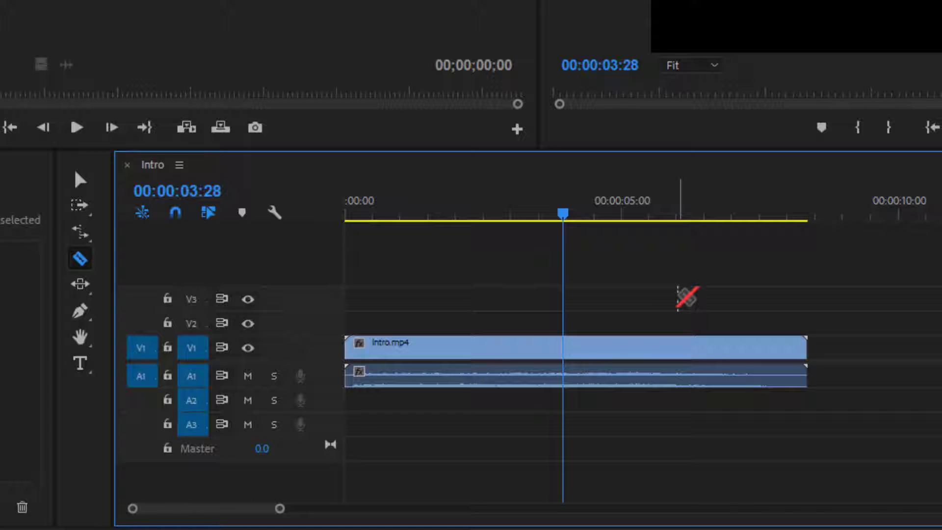
click(656, 347)
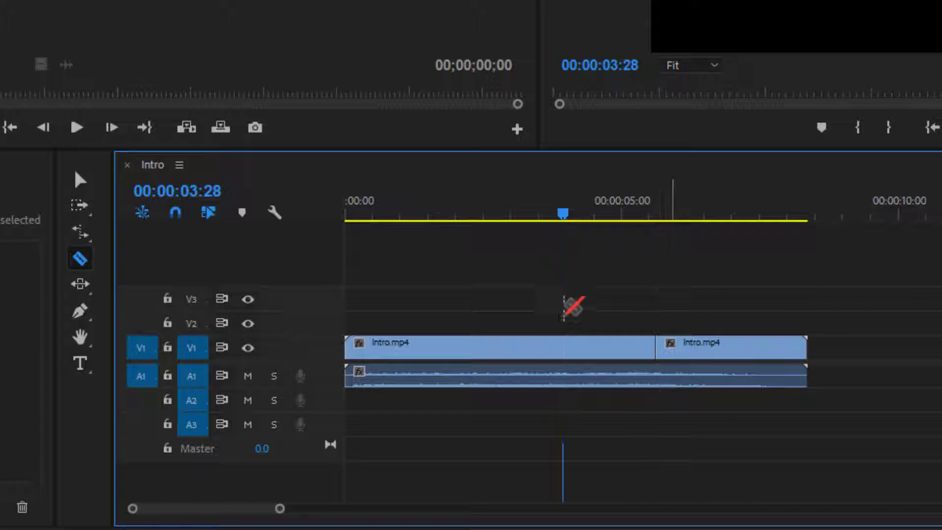
key(v)
drag(715, 351, 856, 302)
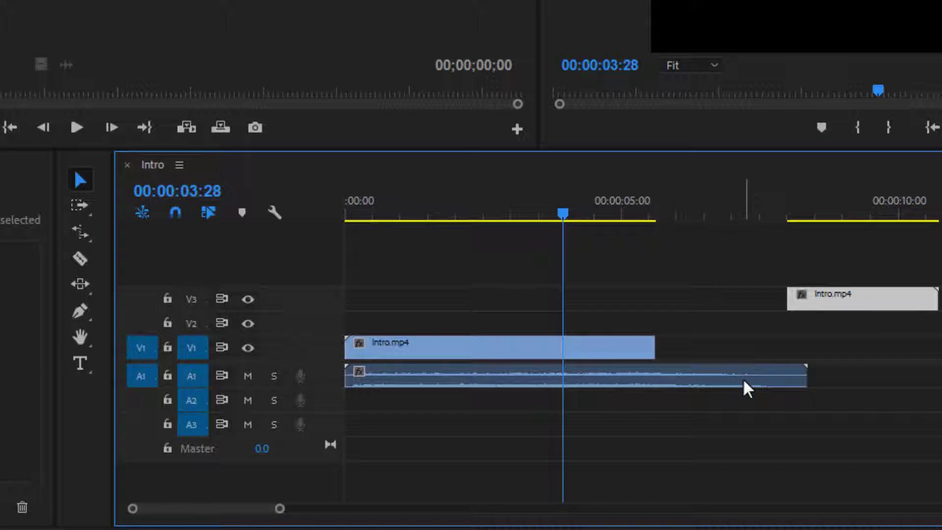
key(ctrl+z)
key(ctrl+z)
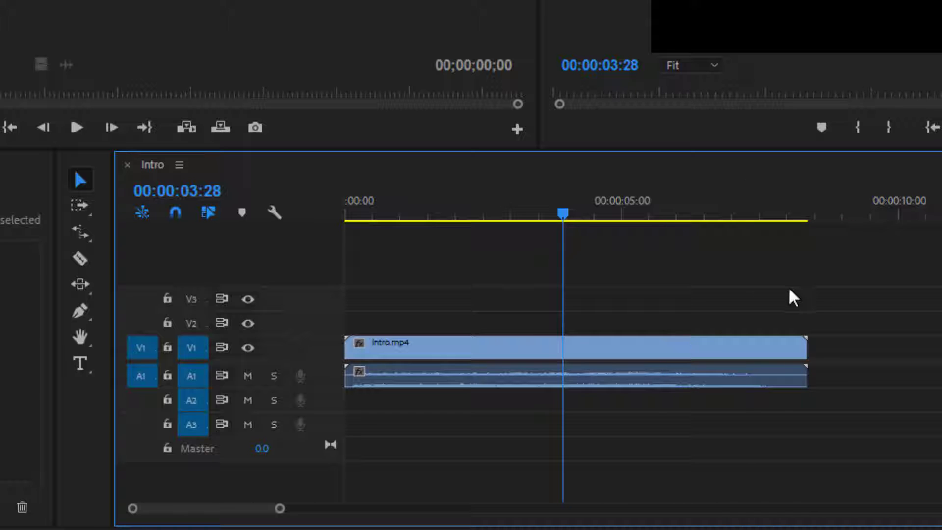
Step: Select the video and audio of Intro.mp4 together and link them again
drag(799, 293, 626, 420)
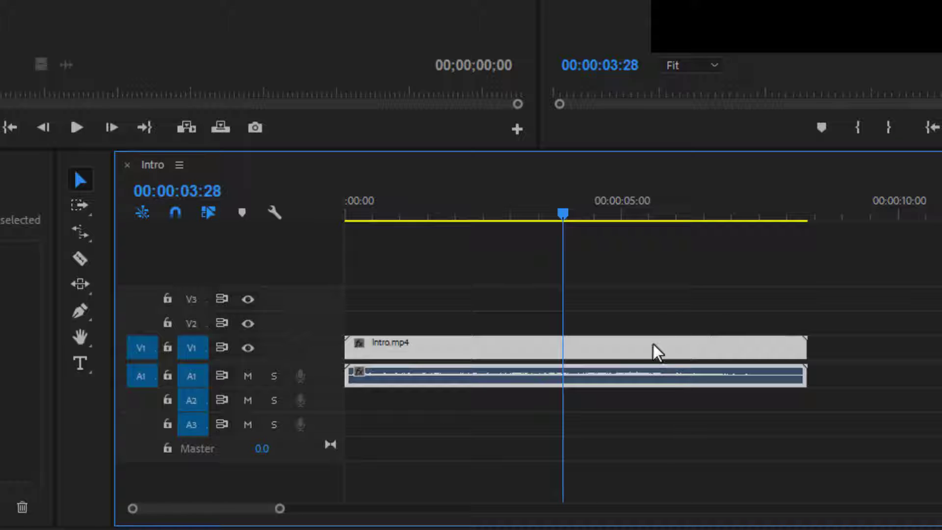
right_click(631, 354)
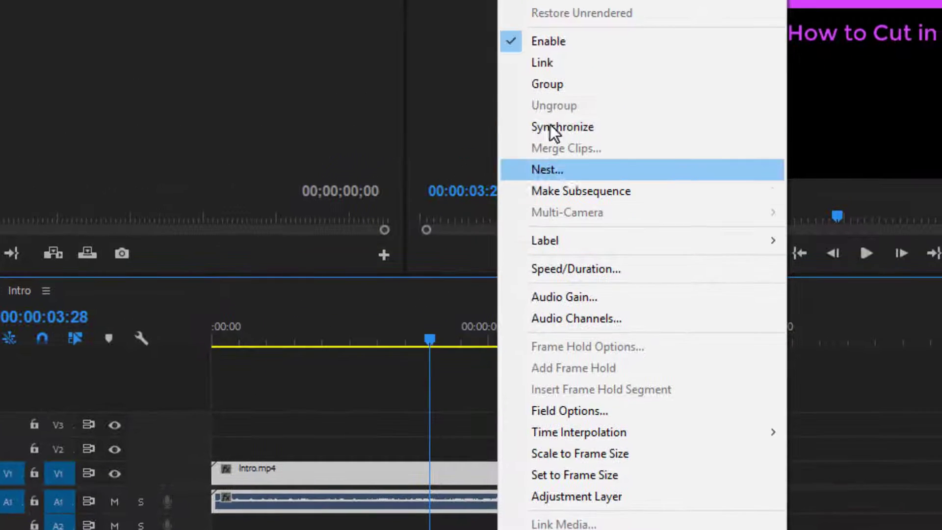
click(543, 63)
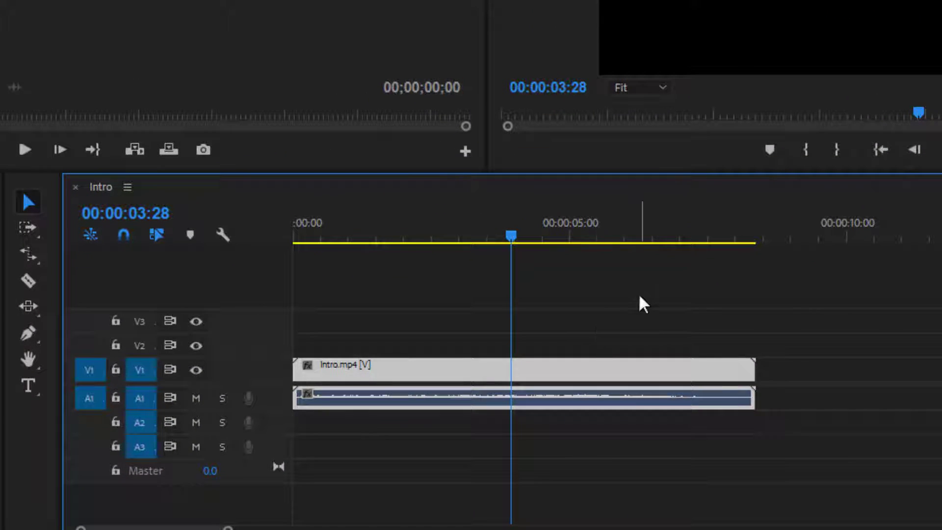
Step: Try a razor cut through the relinked video and audio at about 5.5 seconds and undo it
click(601, 363)
key(c)
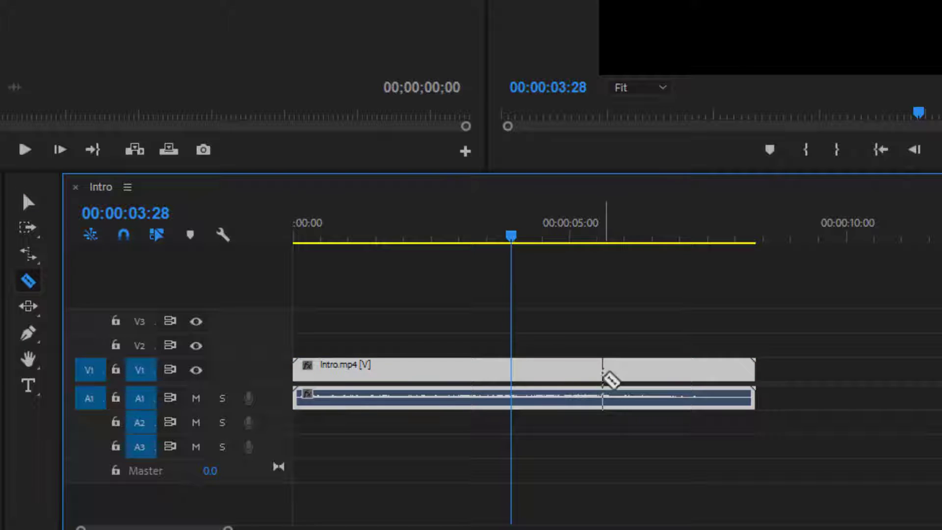
click(598, 374)
key(ctrl+z)
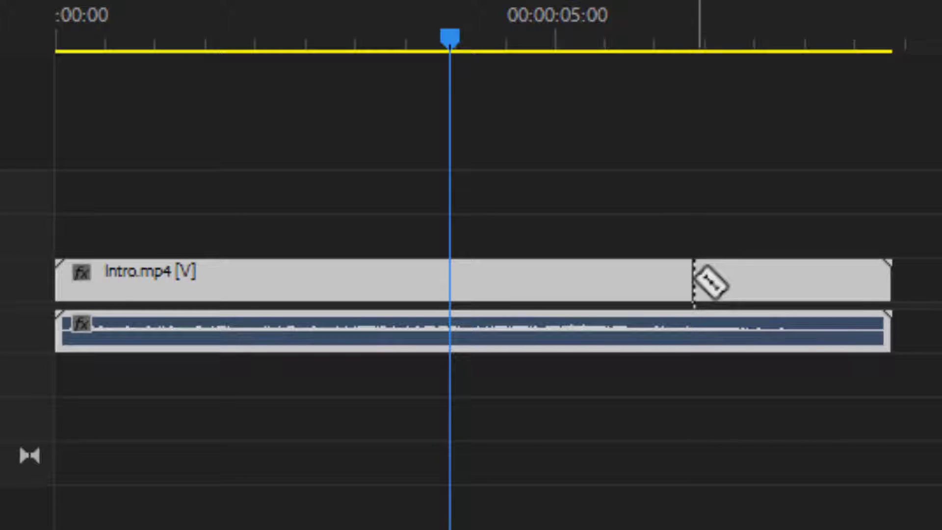
Step: Try razoring only the linked clip's video at about 6.4 seconds, moving the last segment to V3 at the audio's end, and undo both
click(693, 281)
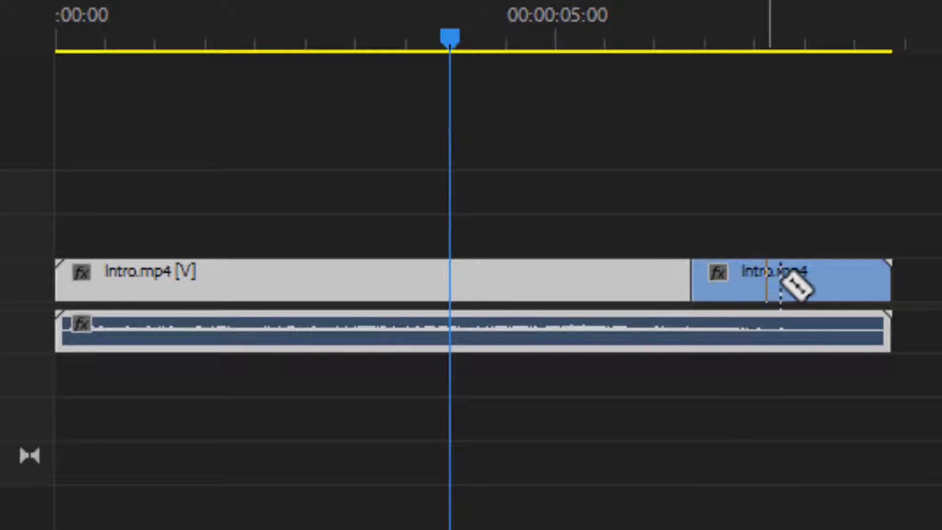
key(v)
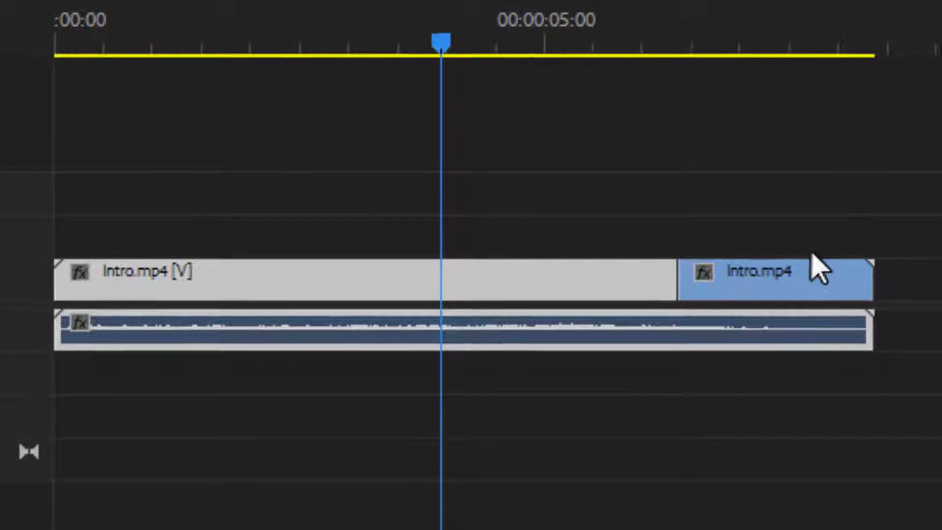
drag(642, 280, 803, 172)
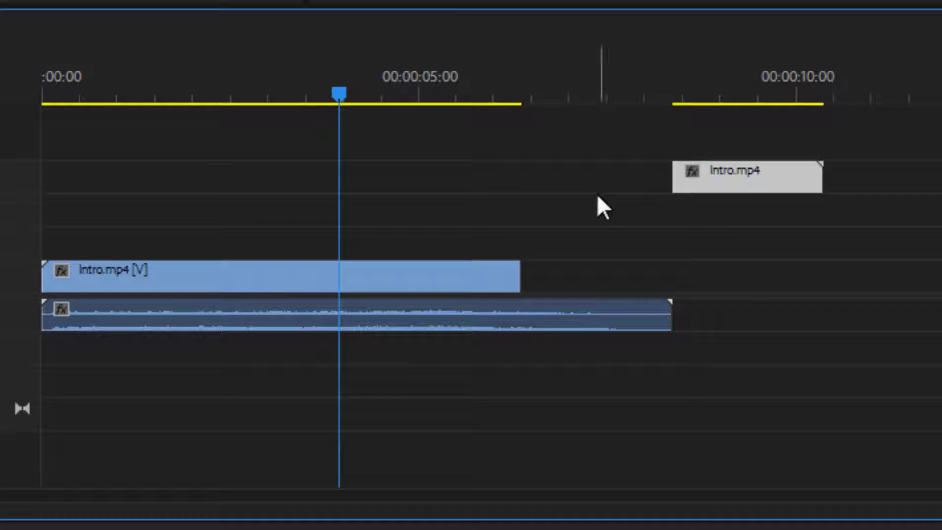
key(ctrl+z)
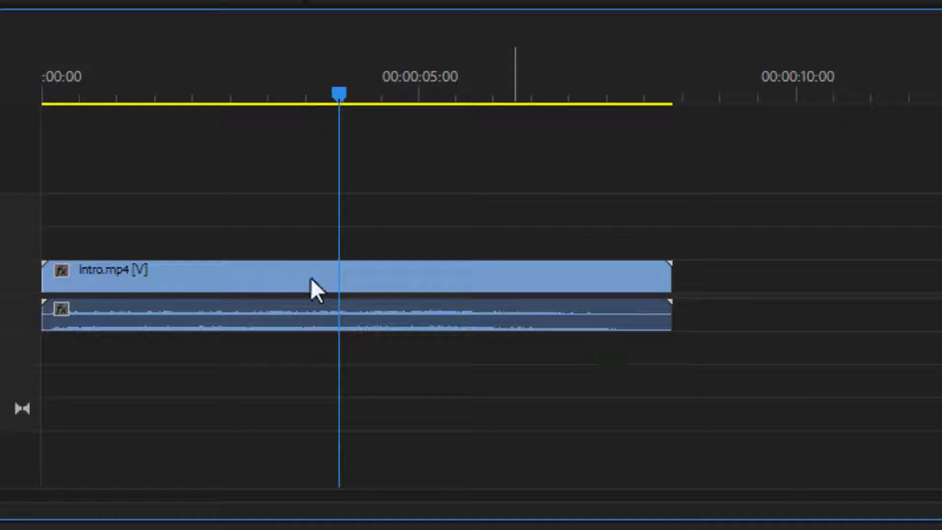
Step: Try a razor cut through the linked video and audio at about 6 seconds and undo it
key(c)
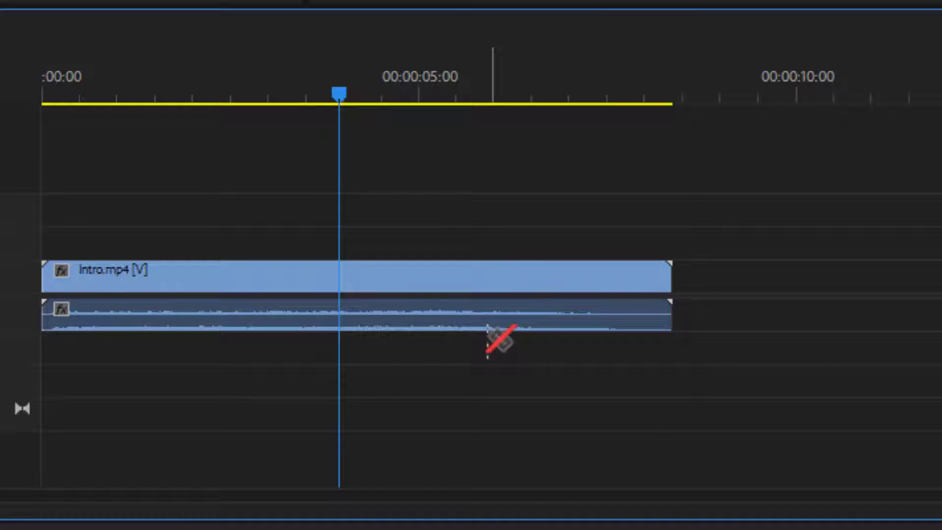
click(497, 288)
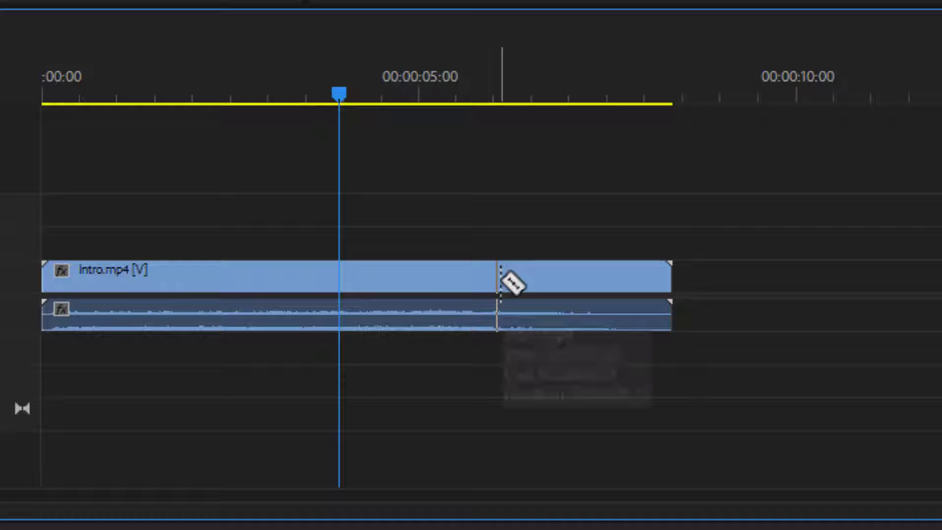
key(ctrl+z)
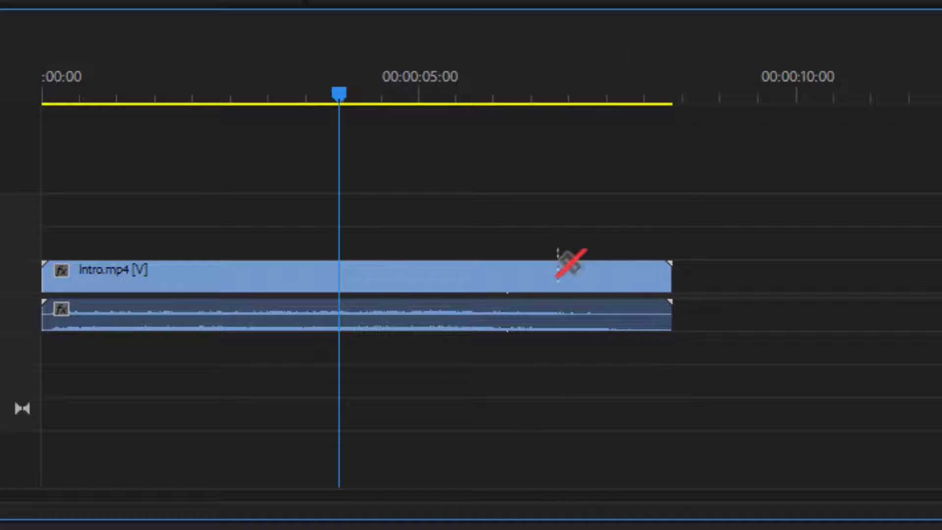
Step: Try a razor cut through the linked video and audio at about 6.3 seconds, moving the last segment about 1.2 seconds later, and undo both
click(514, 275)
key(v)
drag(622, 285, 713, 271)
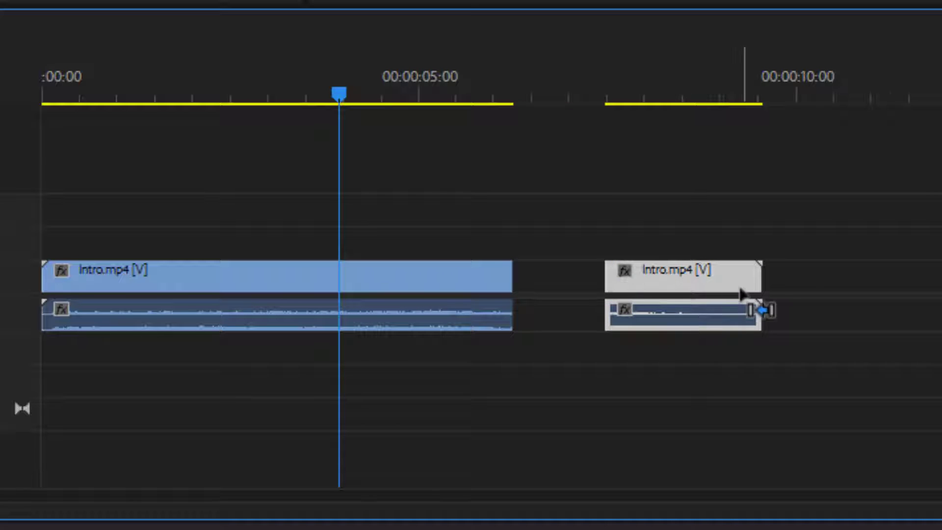
key(ctrl+z)
key(ctrl+z)
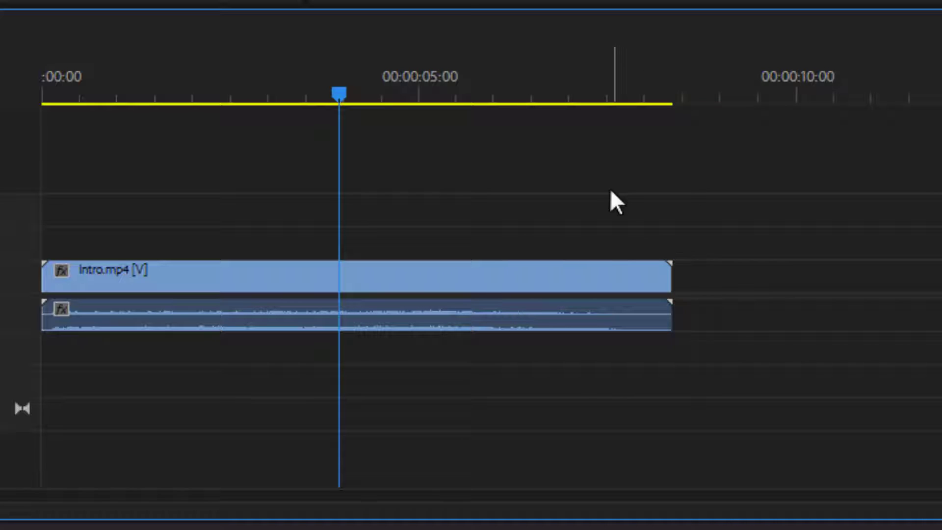
Step: Try a razor cut through the linked Intro.mp4 video and audio at about 6 seconds and undo it
key(c)
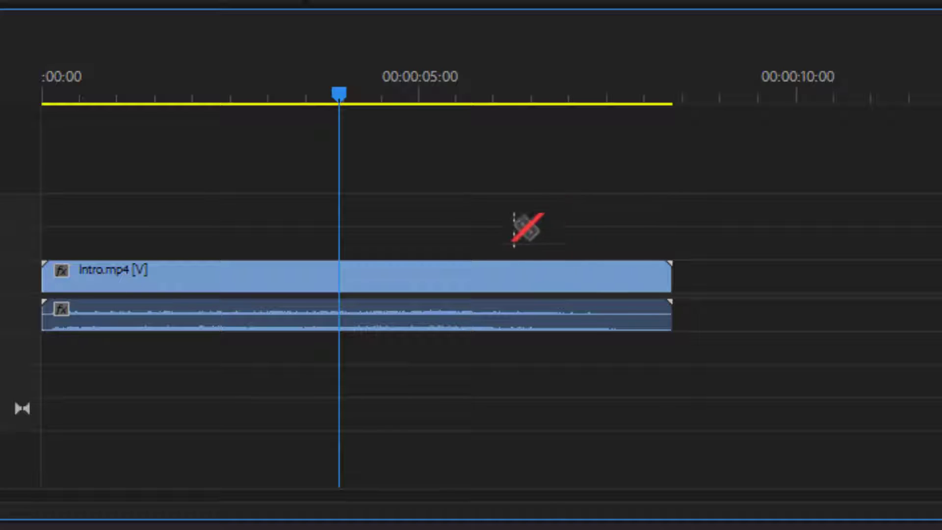
click(492, 272)
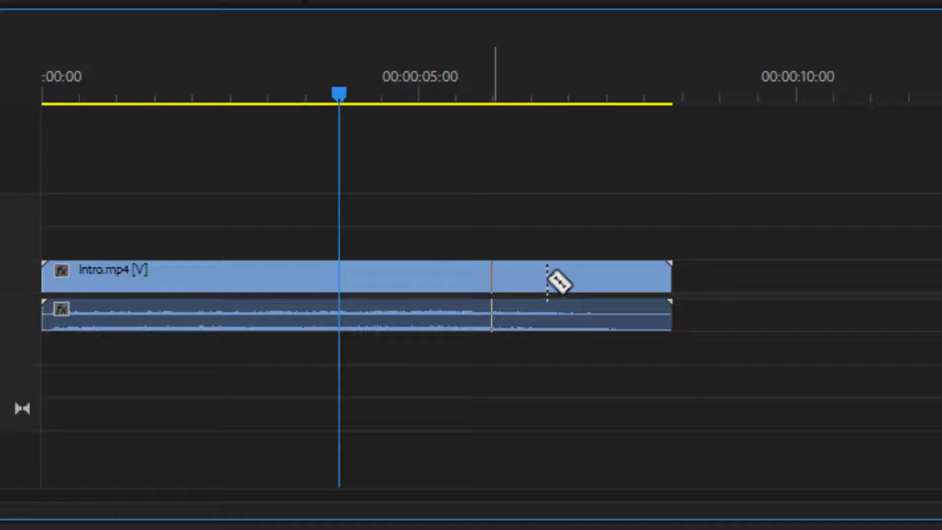
key(ctrl+z)
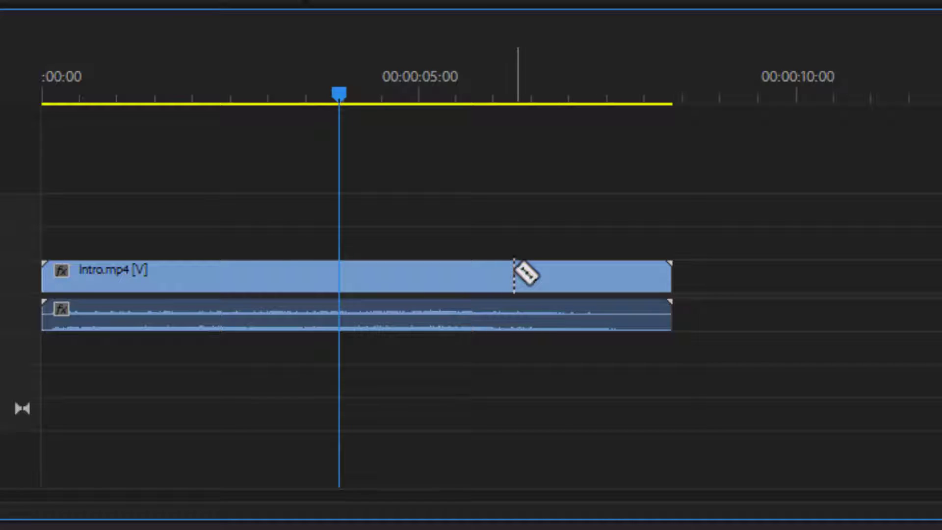
Step: Try razoring only the audio at about 5.6 seconds and only the video at about 6.5 seconds
alt+click(462, 322)
alt+click(519, 322)
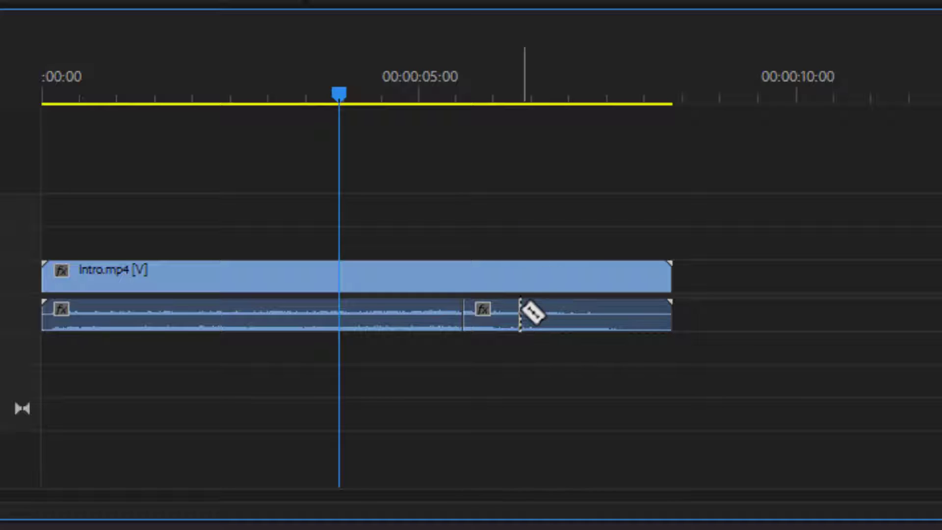
click(533, 276)
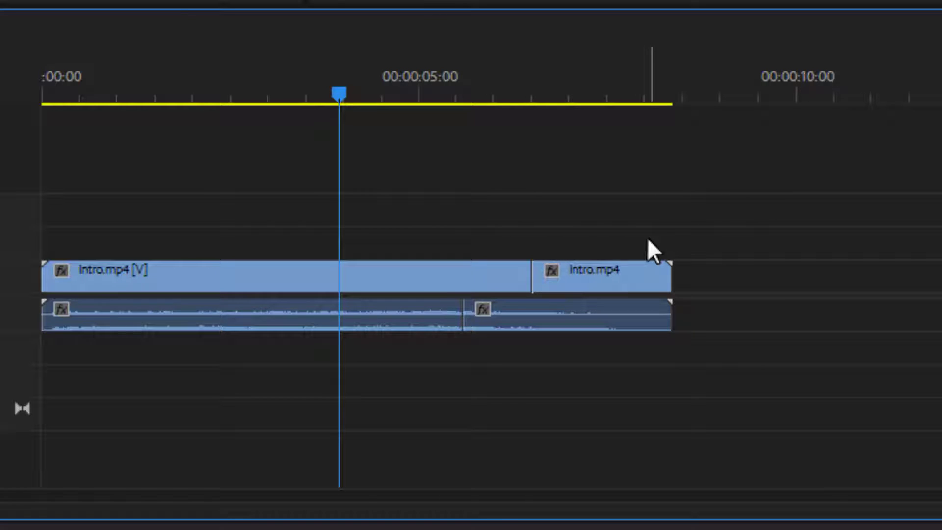
Step: Try moving the last video segment to V4 and the last audio segment to A2, and undo these moves and the separate cuts
click(659, 268)
drag(659, 267, 717, 189)
drag(580, 314, 654, 349)
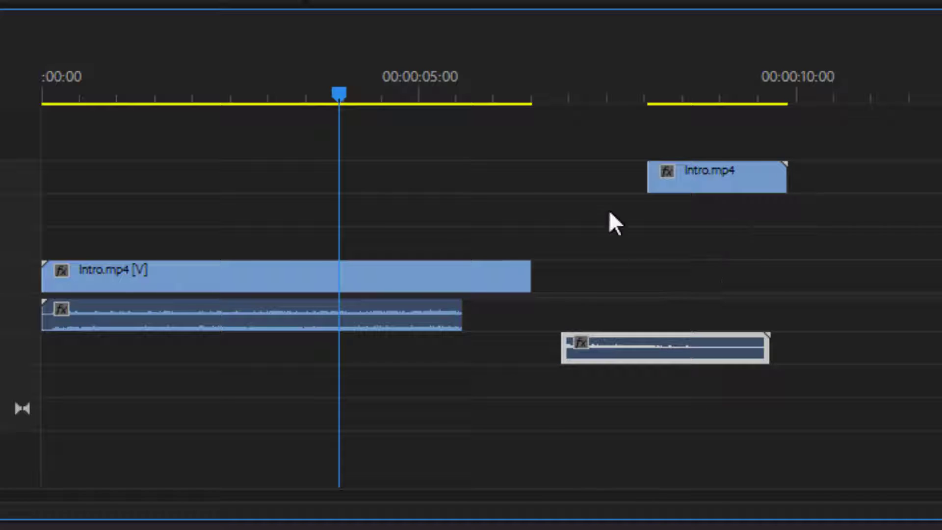
key(ctrl+z)
key(ctrl+z)
key(ctrl+z)
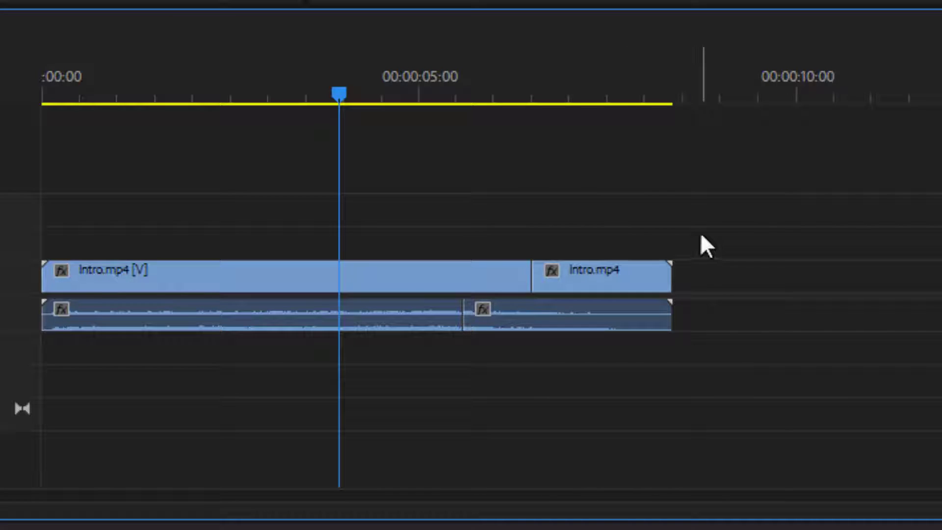
key(ctrl+z)
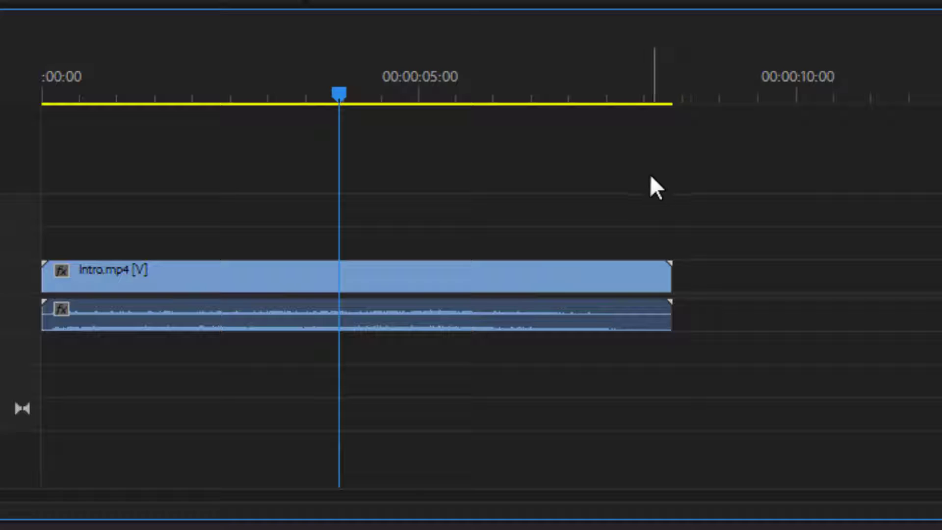
Step: Razor the linked Intro.mp4 video and audio into three segments at about 2.7 and 6.4 seconds
drag(478, 191, 366, 358)
click(399, 222)
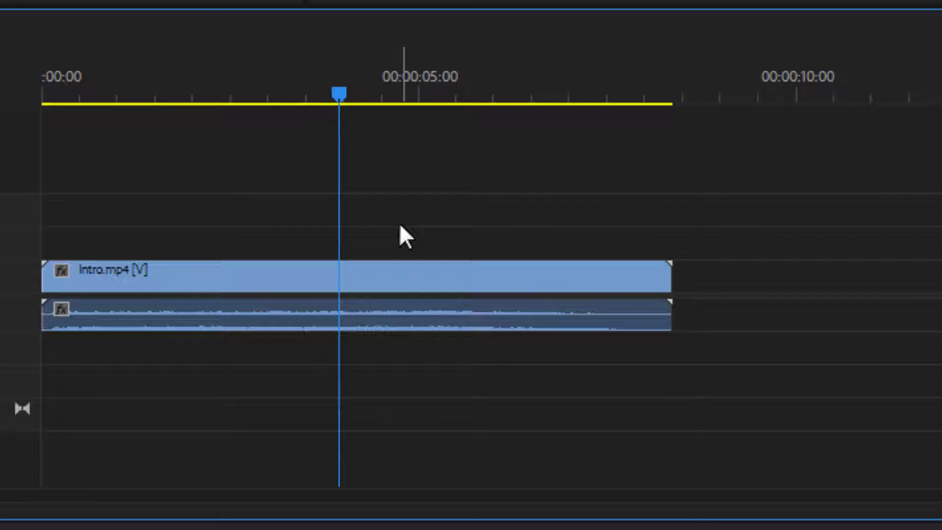
key(c)
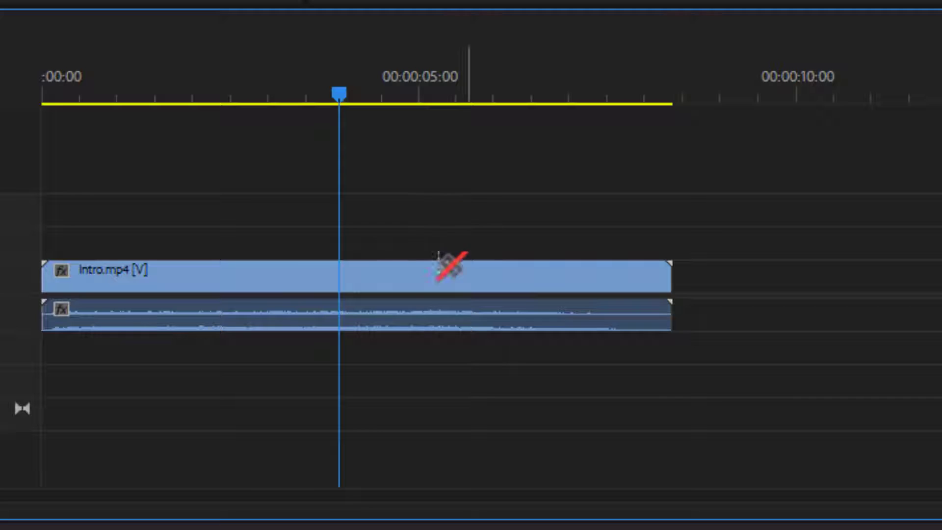
click(243, 275)
click(524, 278)
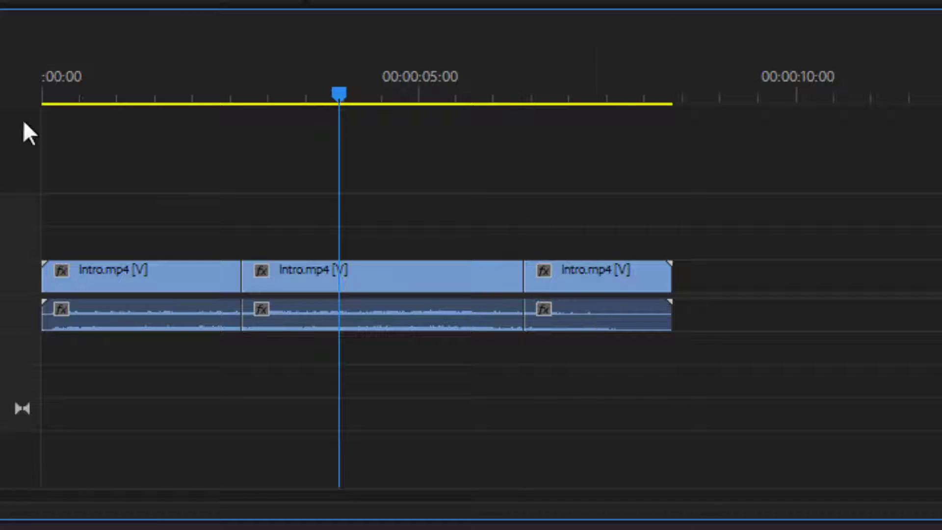
Step: Stack the segments over the middle one, moving the first to V2 at about 3.1 seconds and the last to V3 at about 3.6 seconds
key(v)
drag(443, 160, 389, 337)
drag(569, 153, 670, 329)
drag(127, 177, 137, 311)
drag(154, 265, 391, 237)
click(624, 284)
drag(623, 281, 412, 215)
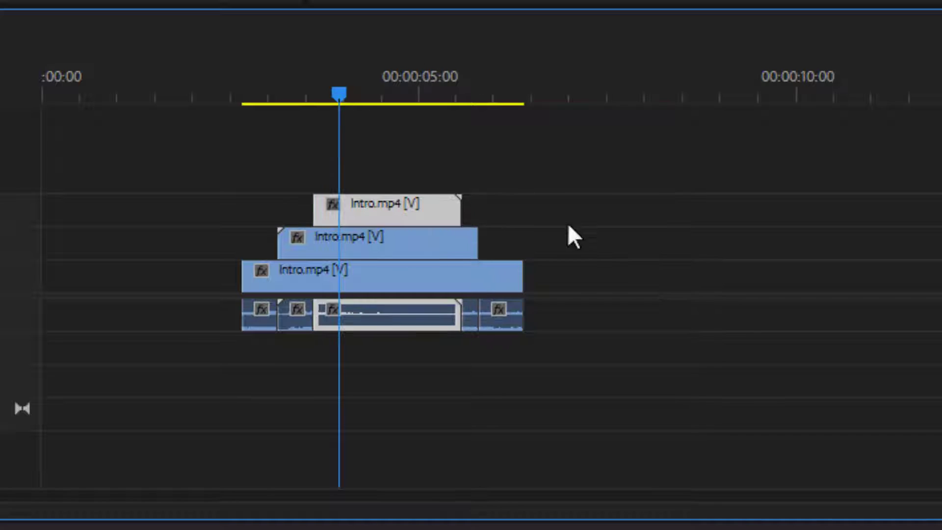
click(586, 224)
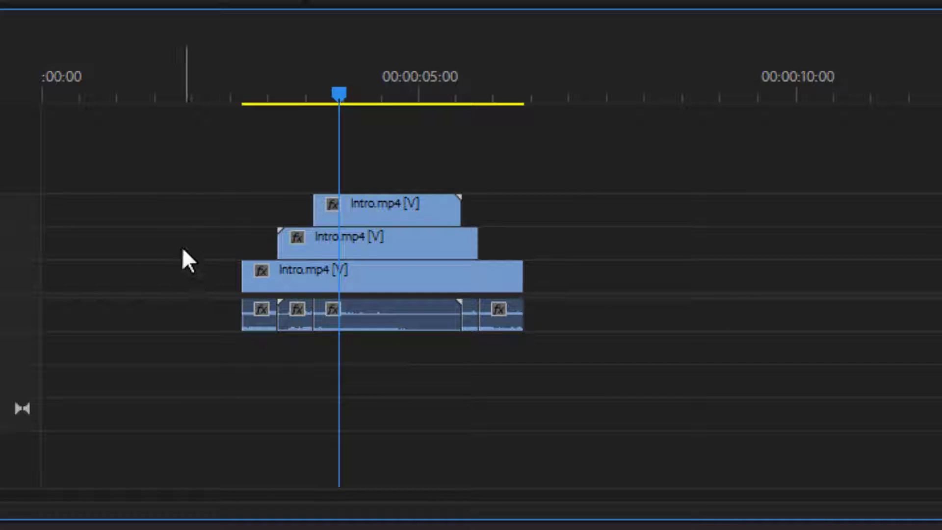
Step: Move the playhead to about 4.7 seconds and unlink the V3 clip's video from its audio
click(399, 93)
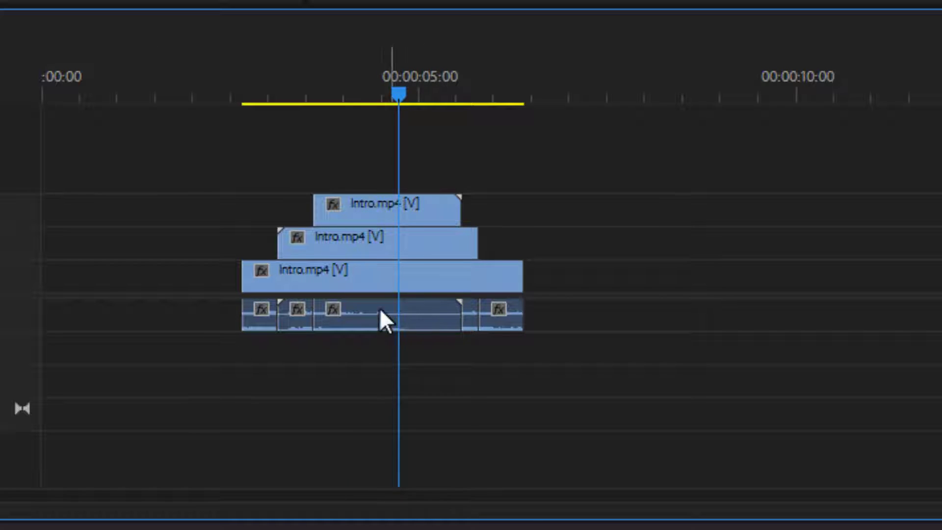
click(403, 308)
right_click(403, 308)
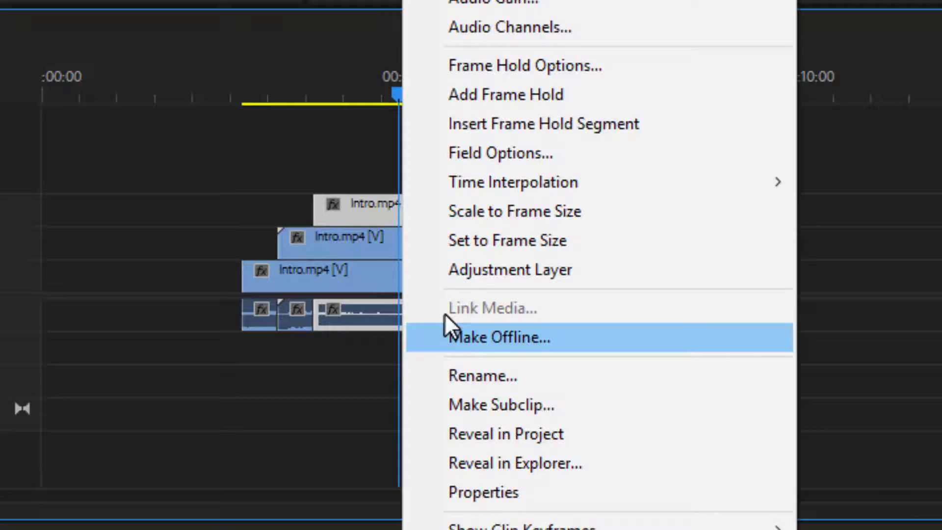
click(491, 1)
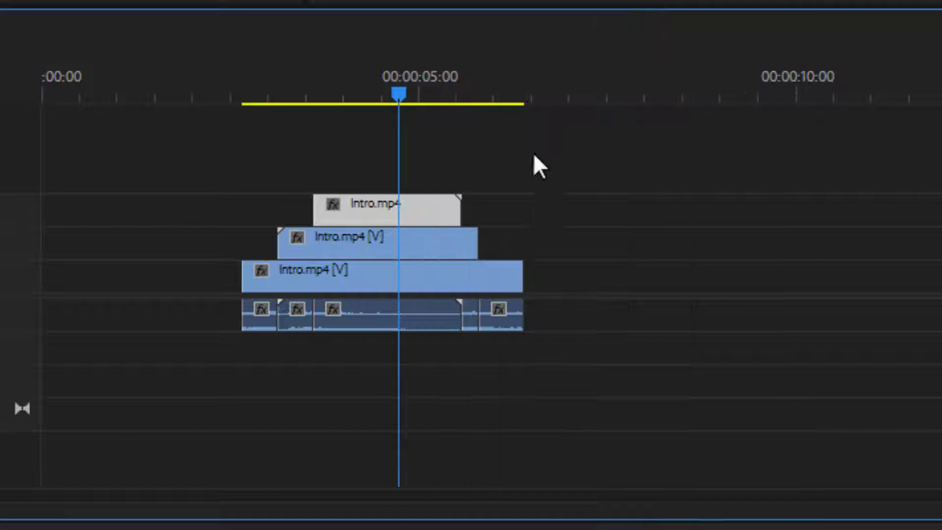
click(492, 321)
drag(574, 119, 284, 427)
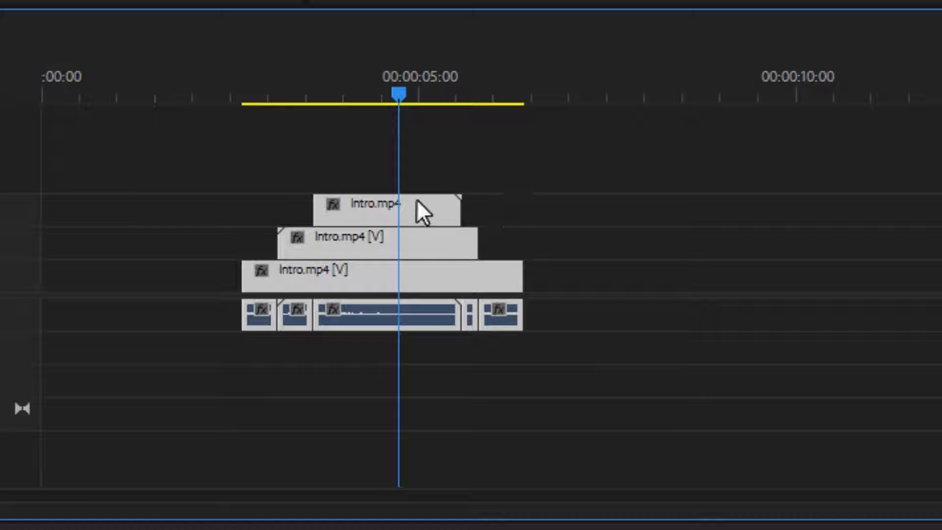
click(567, 180)
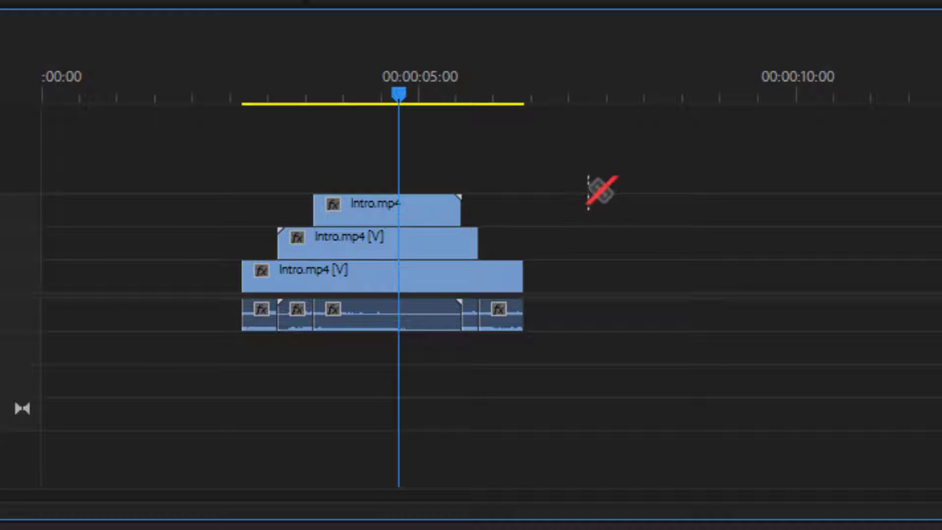
Step: Try razoring the V3, V2, V1 and audio clips one by one at about 5 to 5.3 seconds, and undo the cuts
click(417, 211)
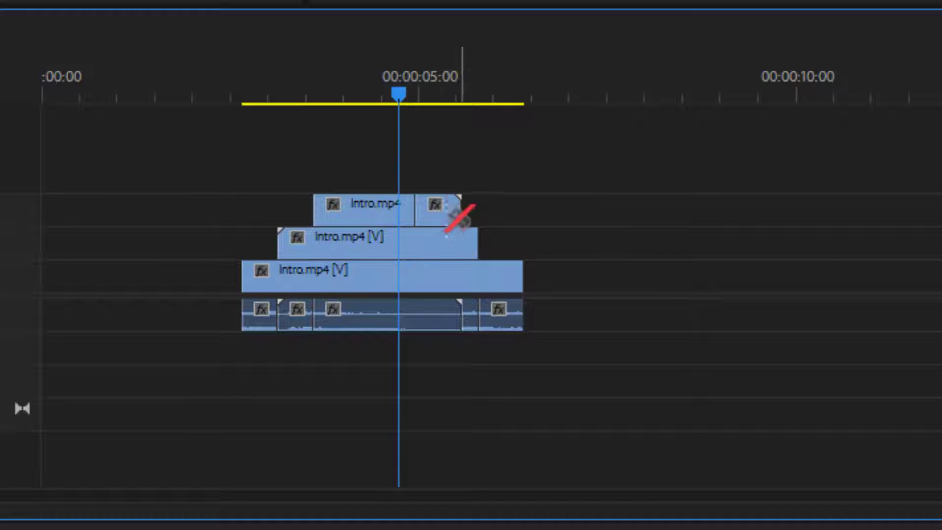
click(442, 248)
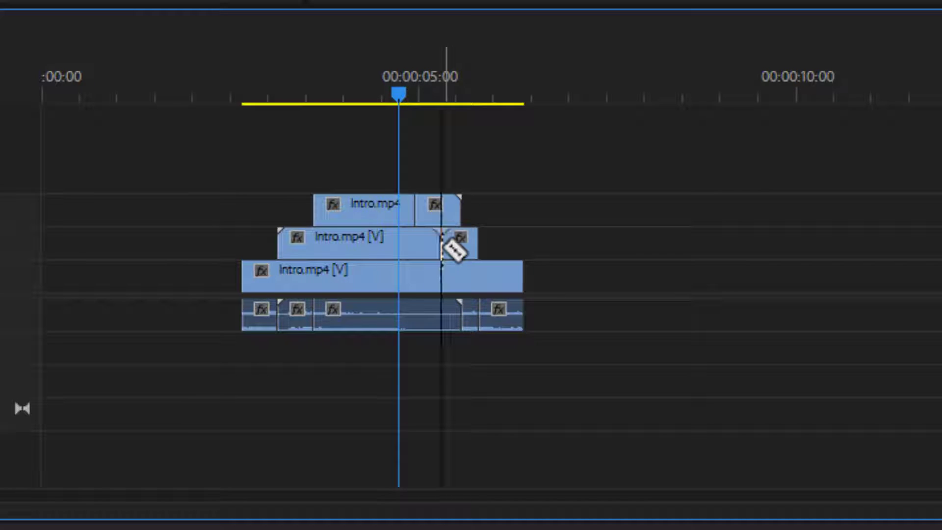
click(441, 275)
click(421, 300)
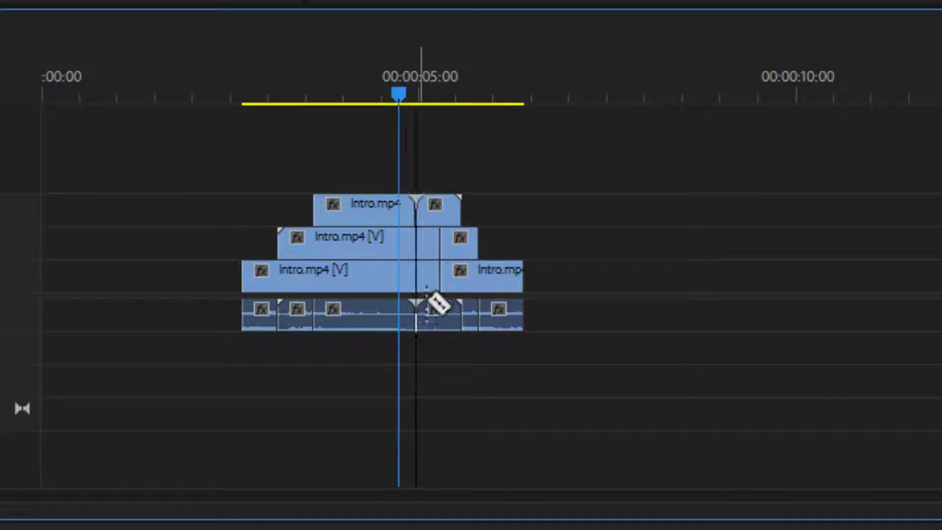
key(ctrl+z)
key(ctrl+z)
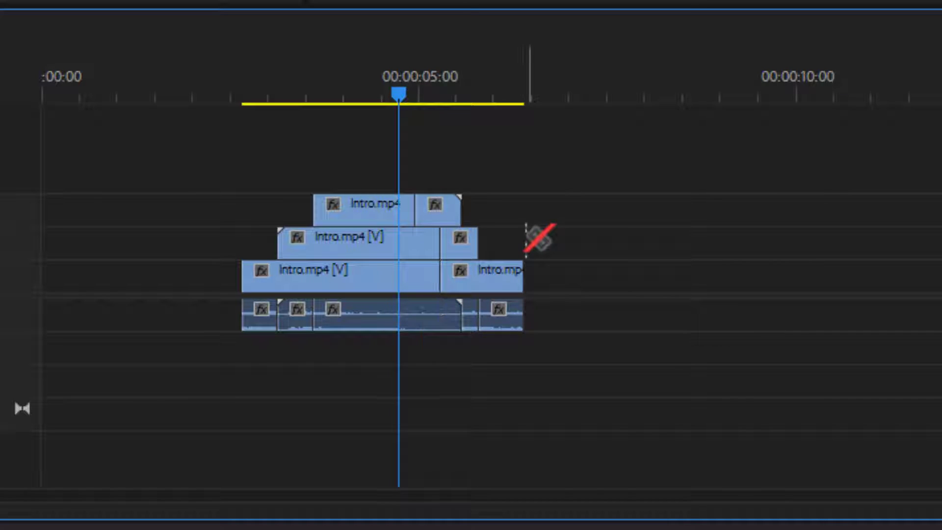
key(ctrl+z)
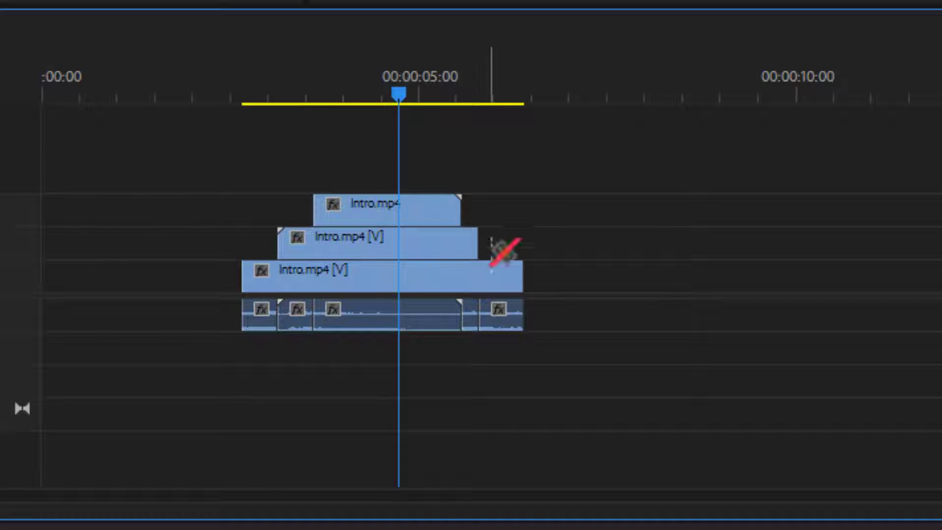
Step: Move the playhead to about 3.7 seconds and try one razor cut through all tracks at about 5 seconds
drag(403, 88, 336, 70)
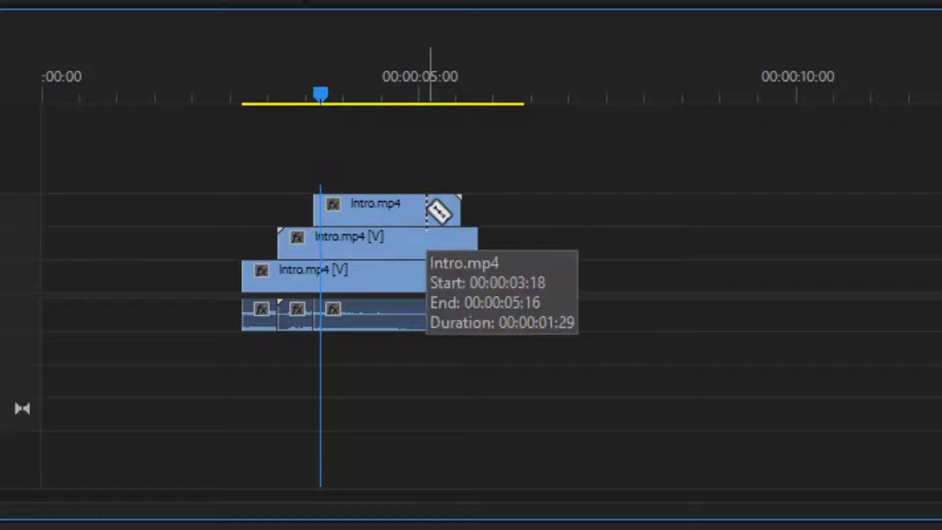
key(shift)
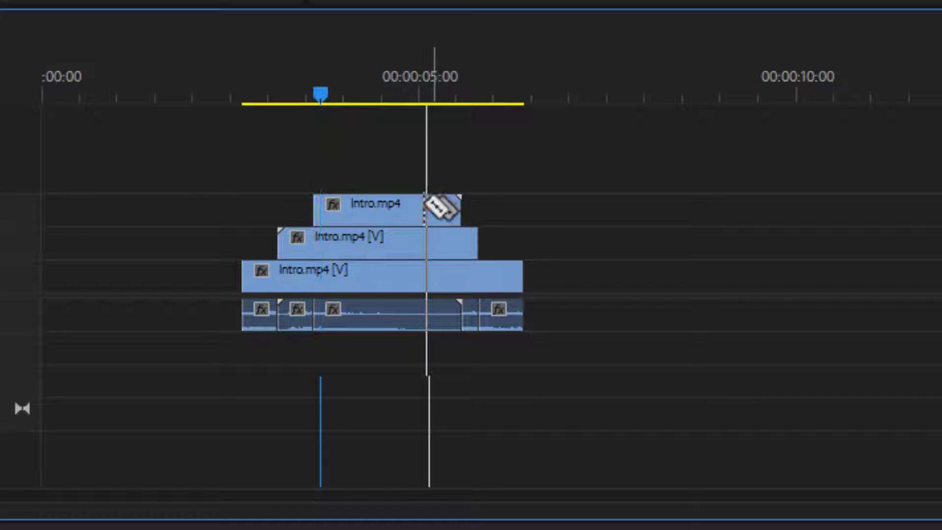
key(v)
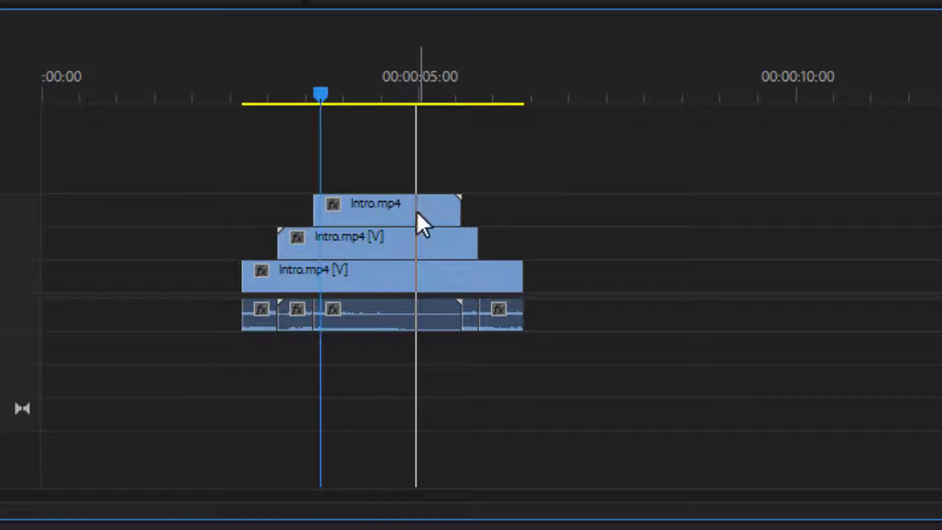
key(c)
shift+click(416, 212)
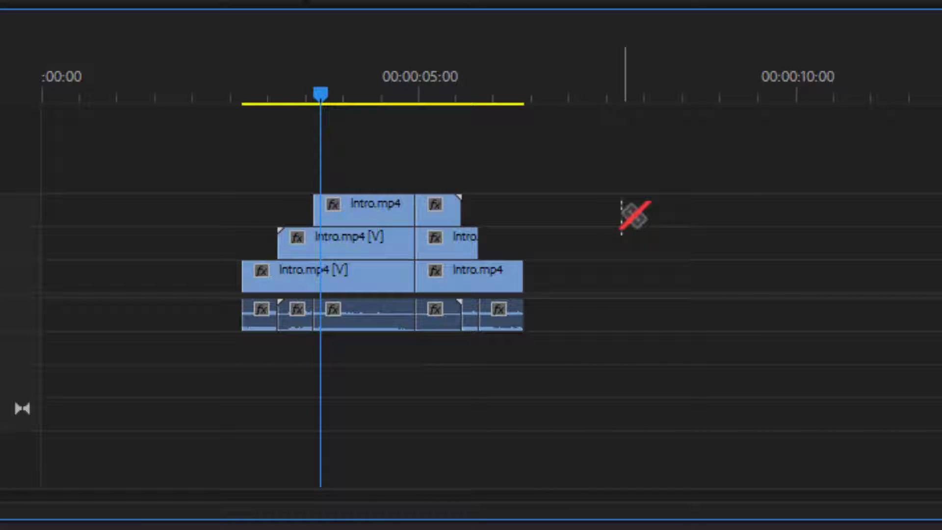
Step: Try moving all segments after the cut together to about 6.6 seconds, and undo the move and the all-track cut
drag(608, 157, 431, 362)
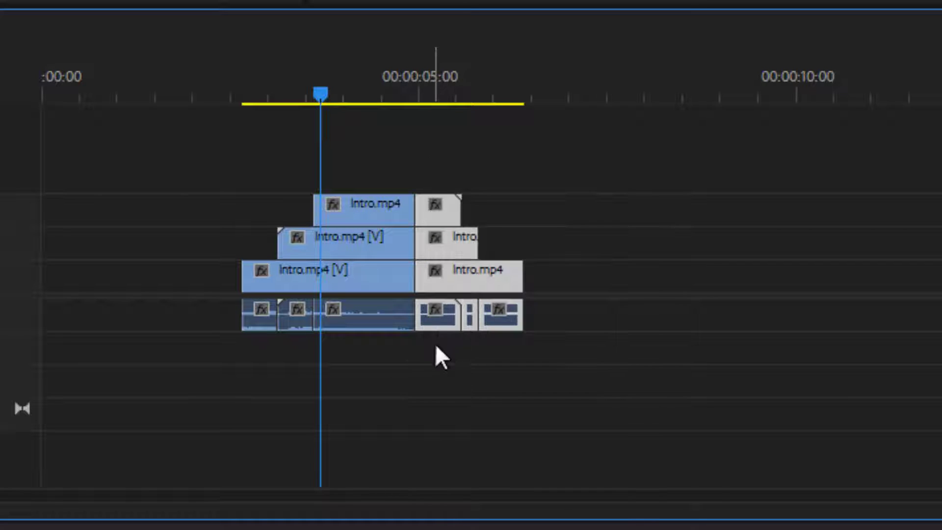
drag(441, 284, 568, 270)
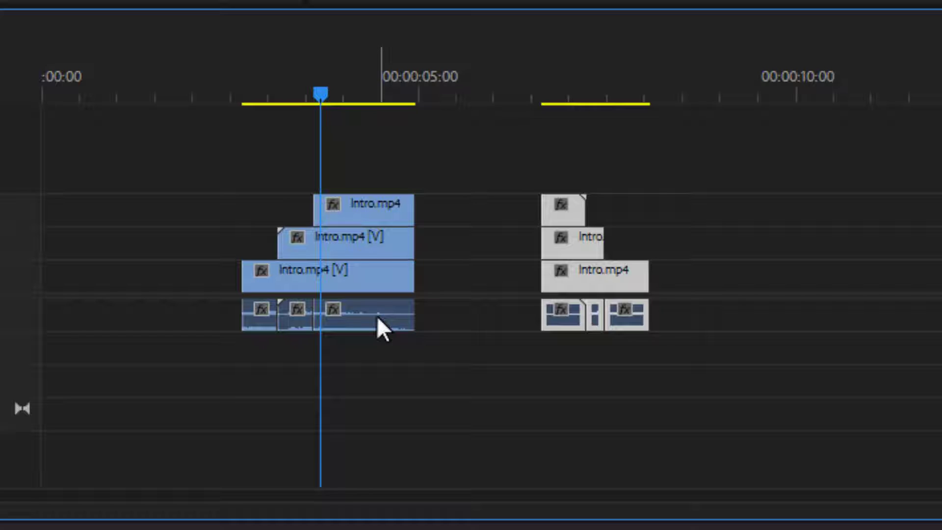
key(ctrl+z)
key(ctrl+z)
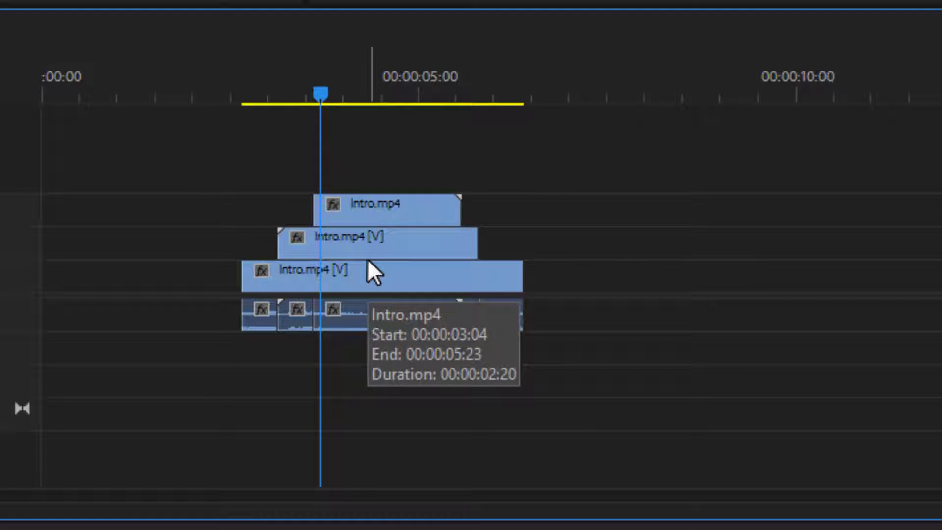
Step: Select all stacked video clips and all audio clips in the timeline
drag(572, 159, 341, 328)
right_click(388, 223)
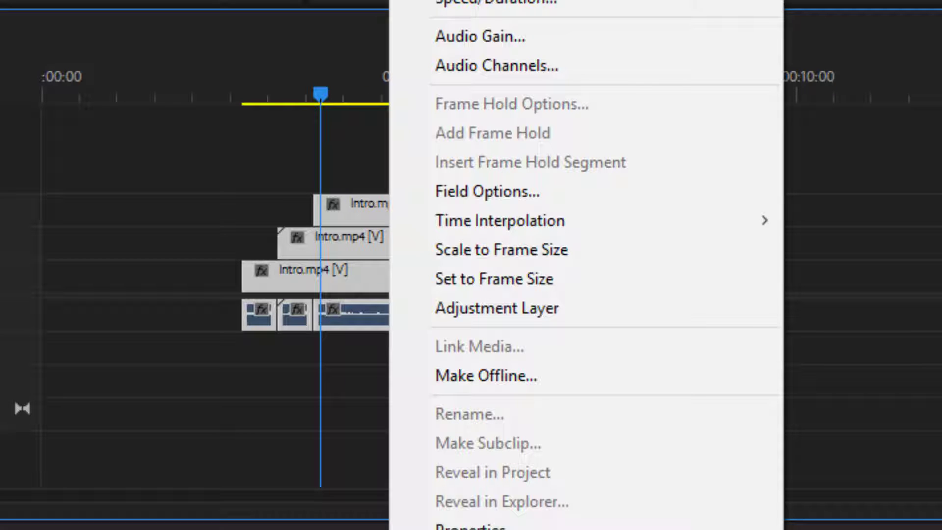
click(263, 158)
drag(412, 153, 392, 248)
drag(443, 160, 388, 299)
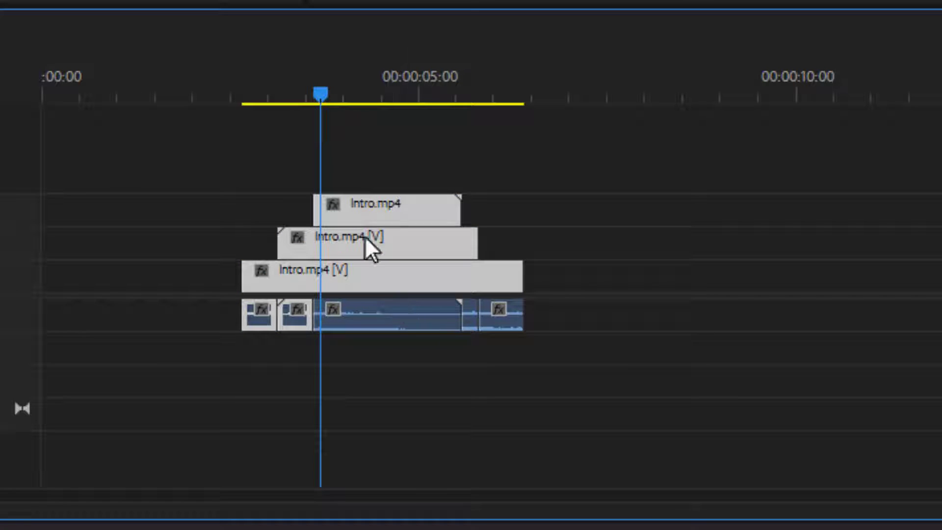
key(ctrl+a)
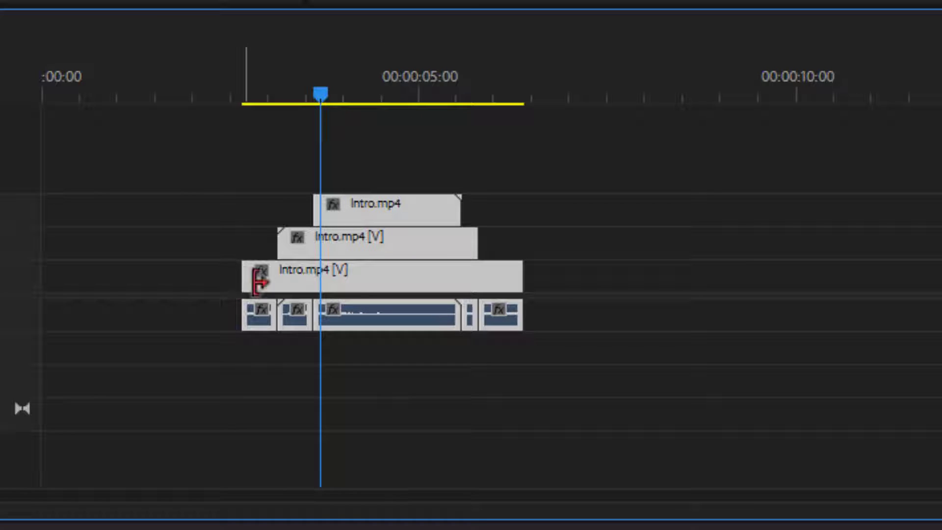
Step: Select all stacked Intro.mp4 video clips and their audio clips and delete them from the timeline
click(653, 188)
drag(610, 162, 154, 368)
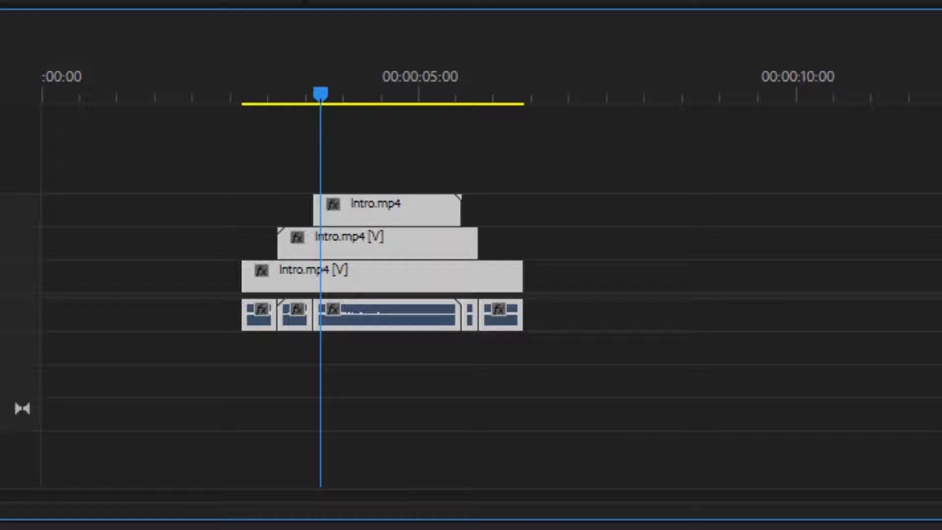
drag(561, 158, 175, 384)
key(Delete)
Step: Place Intro.mp4 at the start of tracks V1 and A1 and set the playhead to 00:00:03:02
drag(1, 344, 55, 276)
drag(169, 103, 54, 65)
key(space)
drag(104, 93, 265, 103)
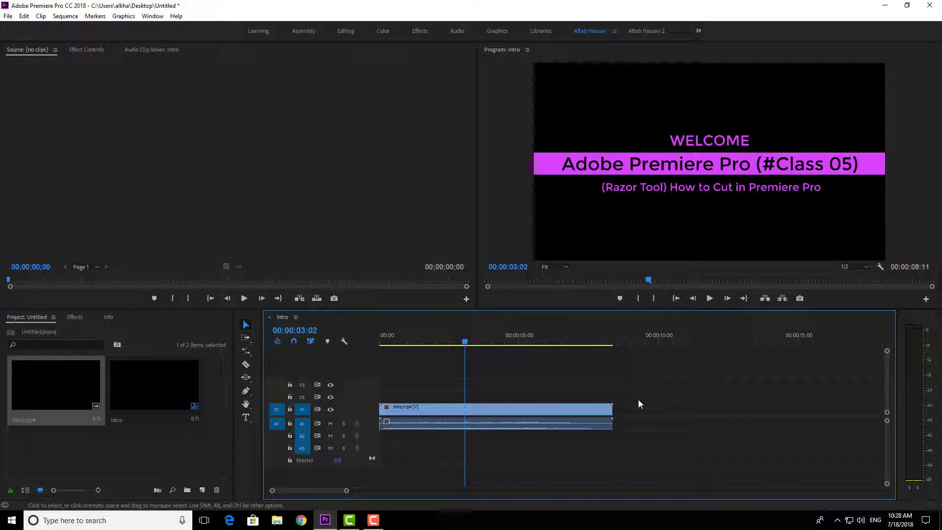
drag(659, 379, 449, 450)
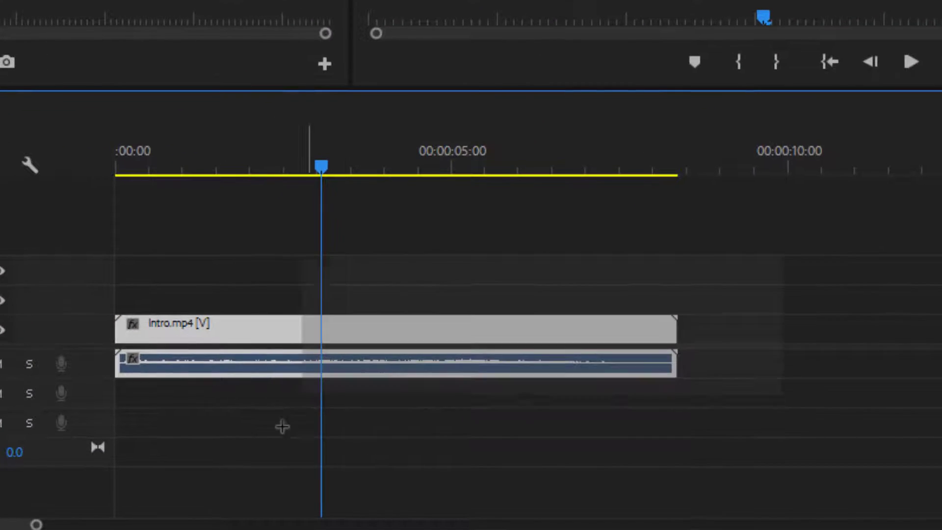
drag(282, 426, 175, 452)
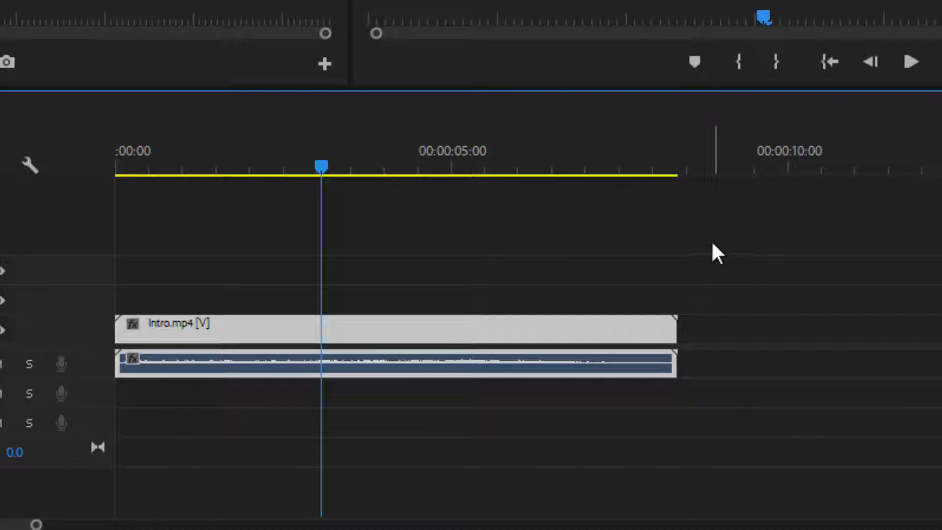
click(773, 254)
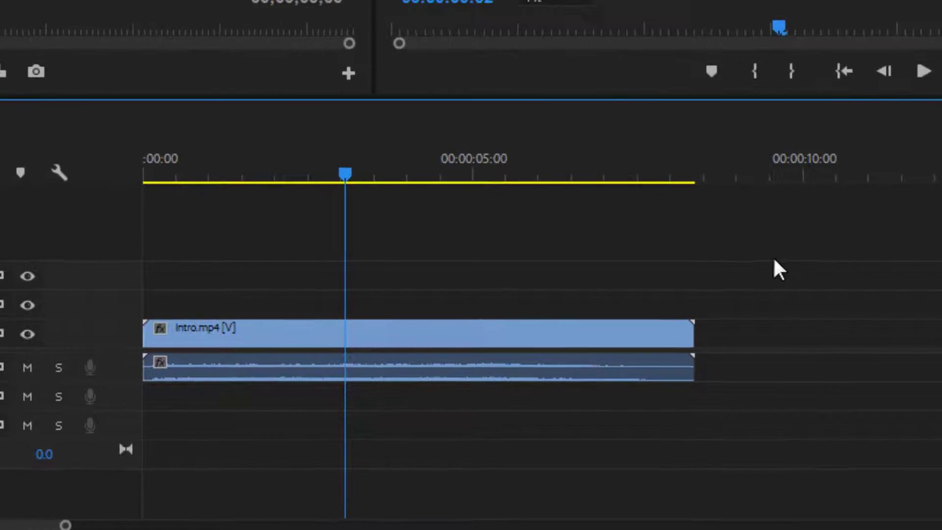
drag(791, 244, 510, 407)
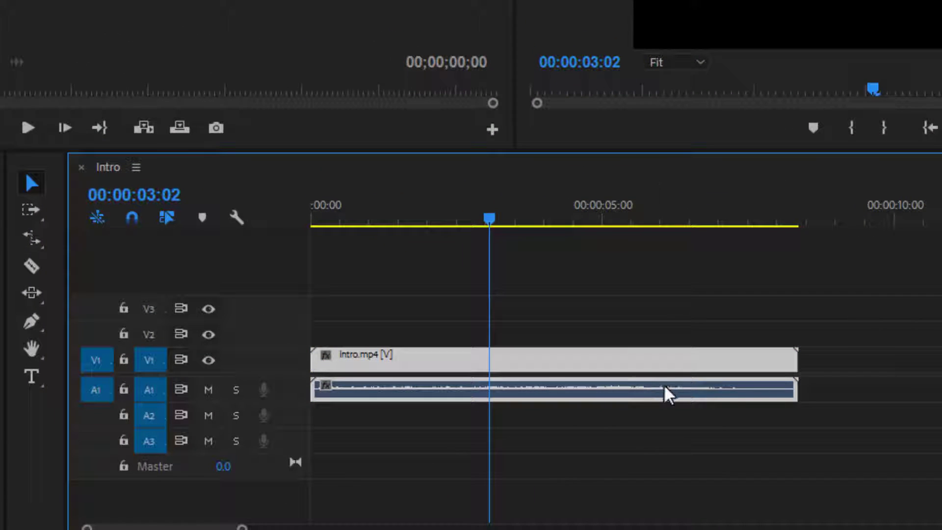
click(835, 352)
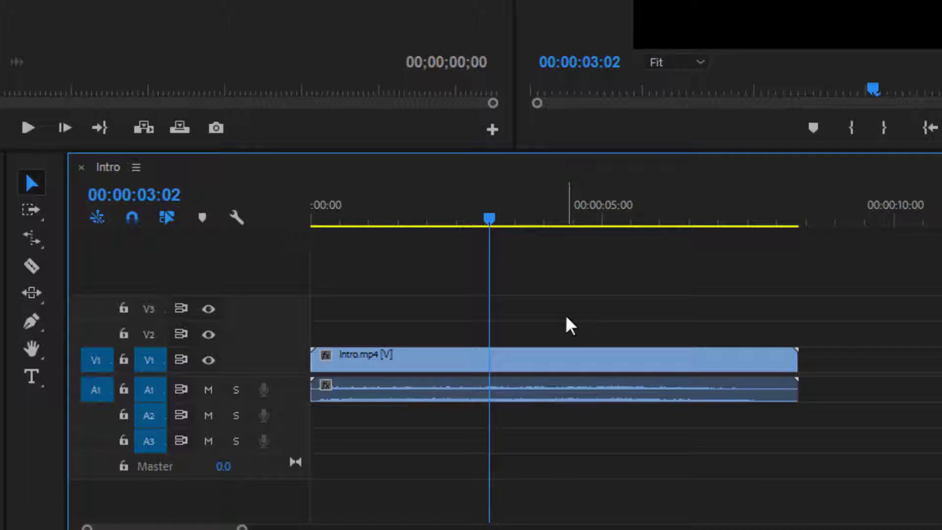
Step: Try razoring the linked Intro.mp4 clip at about 4.6 seconds, and undo the cut
key(c)
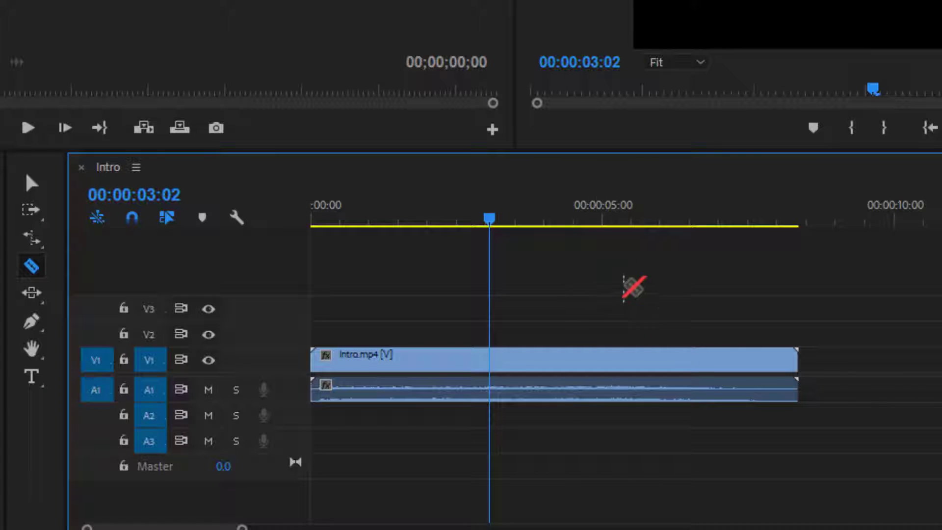
click(580, 360)
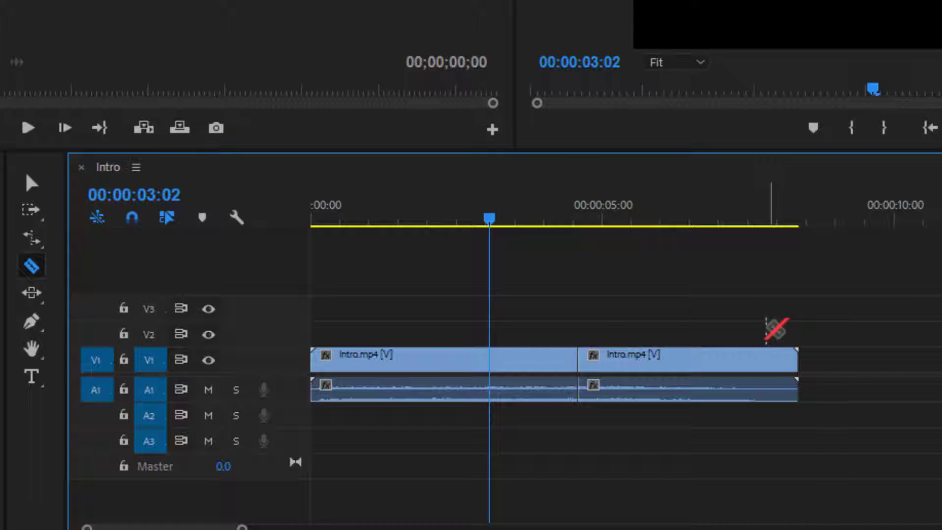
key(ctrl+z)
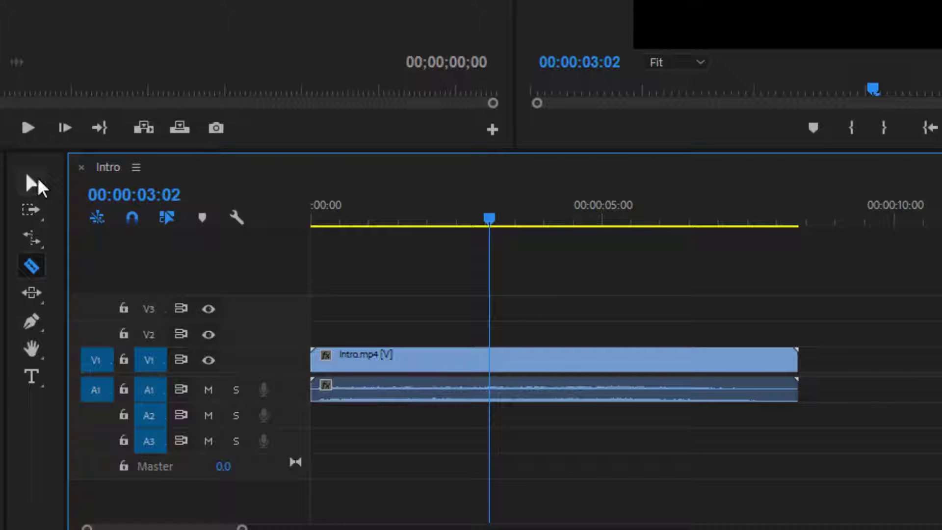
Step: Select the linked Intro.mp4 video and audio clip and step the playhead frame by frame to 00:00:02:28
click(40, 180)
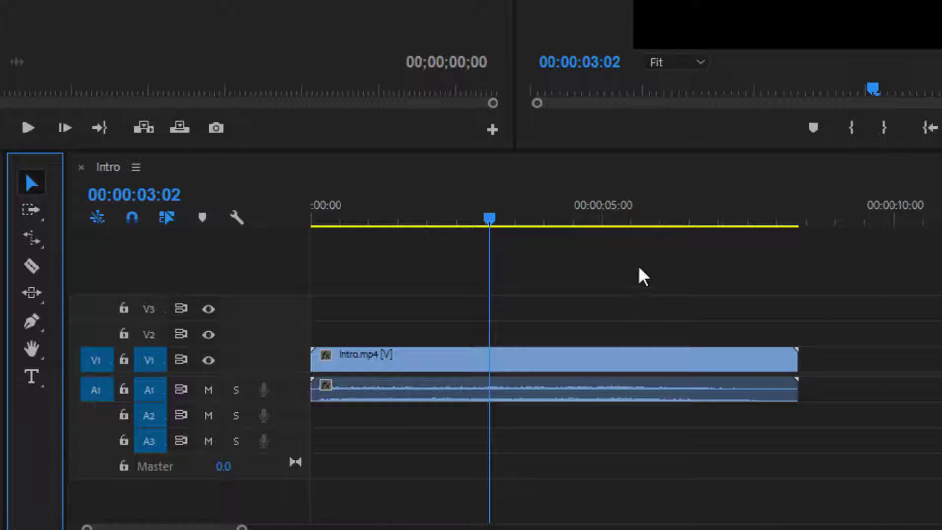
drag(909, 282, 543, 398)
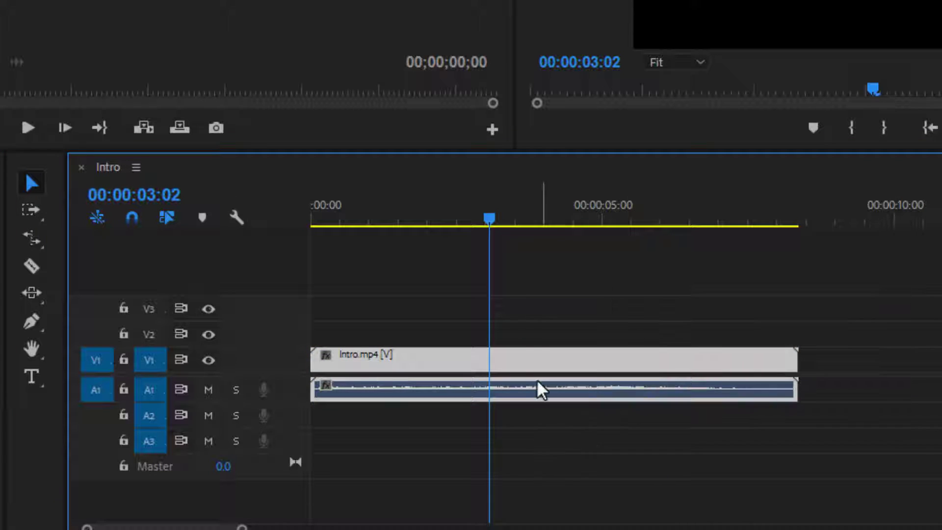
drag(491, 216, 440, 235)
key(Right)
key(Right)
key(Right)
key(Right)
key(Right)
key(Right)
key(Right)
key(Right)
key(Right)
key(Right)
key(Right)
key(Right)
key(Right)
key(Right)
key(Right)
key(Right)
key(Right)
key(Right)
key(Right)
key(Right)
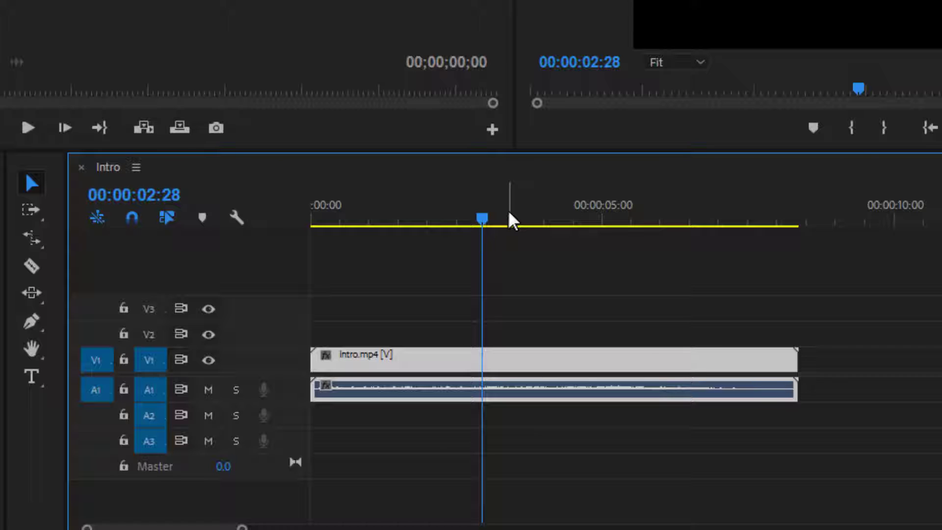
Step: Move the playhead to 00:00:03:25 and try splitting the selected Intro.mp4 clip there with Add Edit
drag(494, 216, 544, 244)
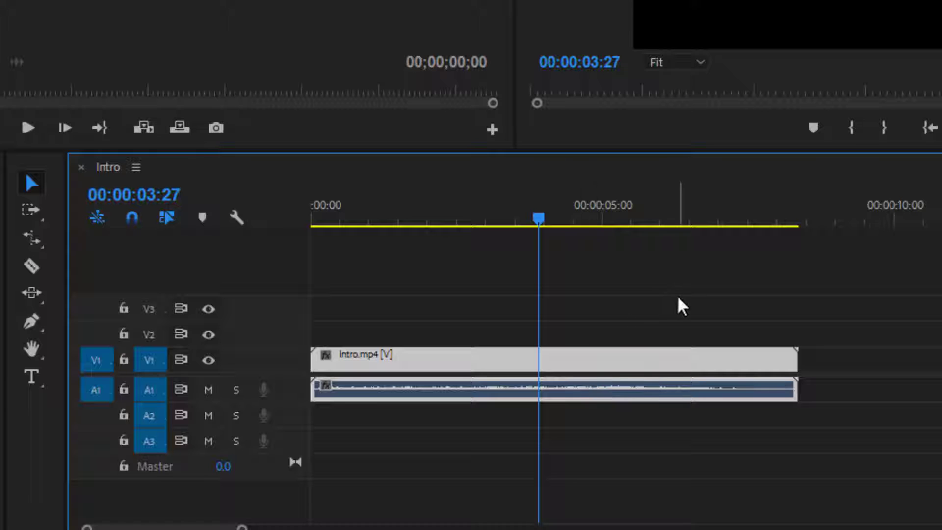
drag(549, 223, 535, 221)
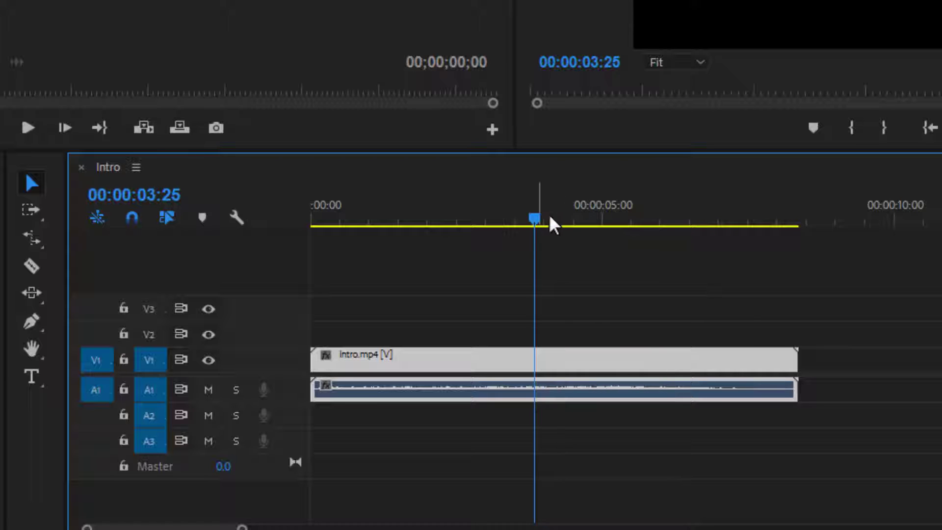
drag(659, 274, 466, 440)
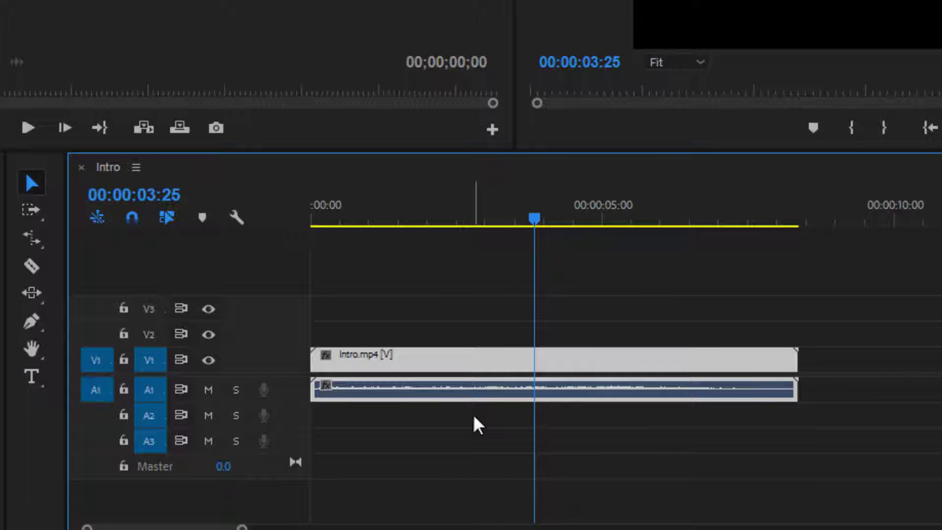
key(ctrl+k)
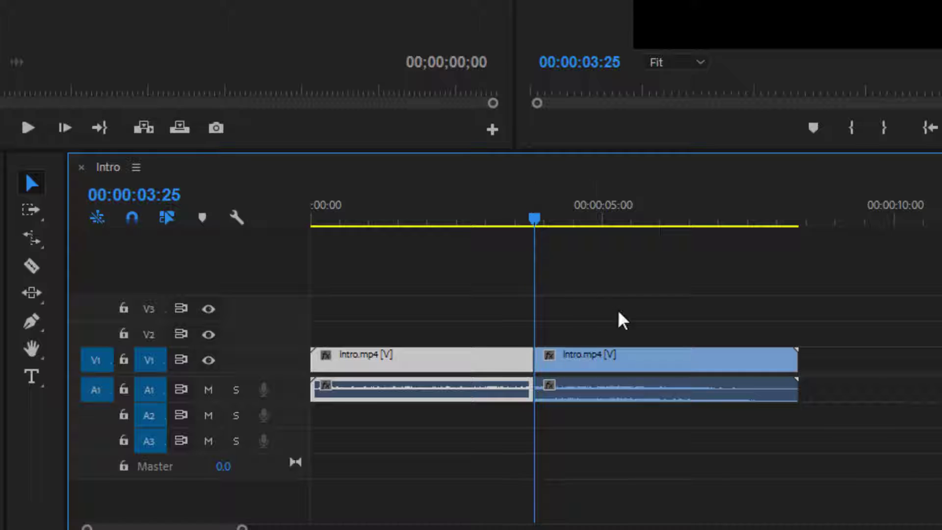
Step: Move the playhead to 00:00:06:00 and try splitting the second Intro.mp4 segment there with Add Edit
drag(599, 225, 662, 205)
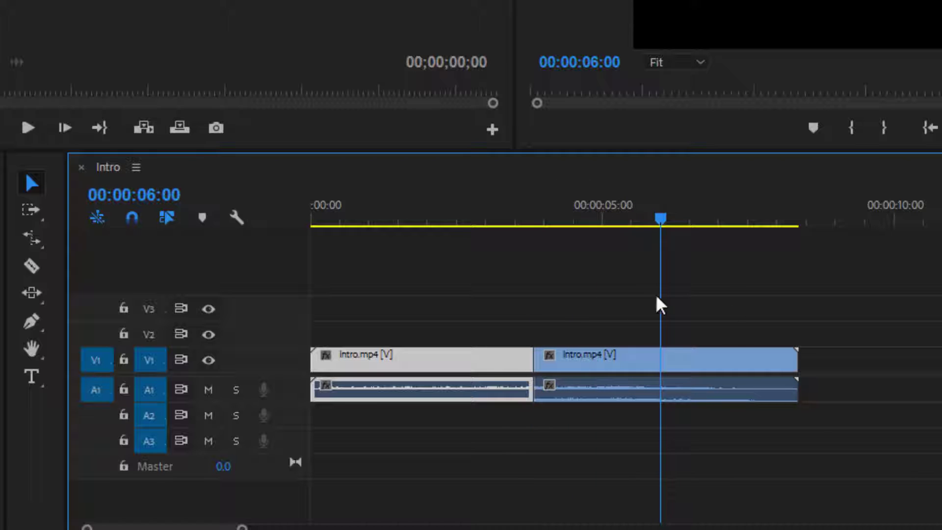
drag(858, 293, 614, 463)
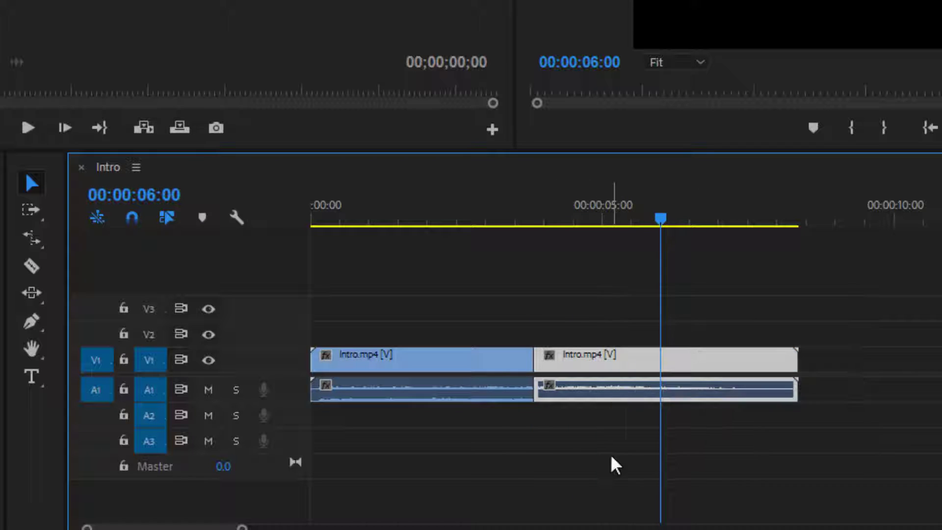
key(ctrl+k)
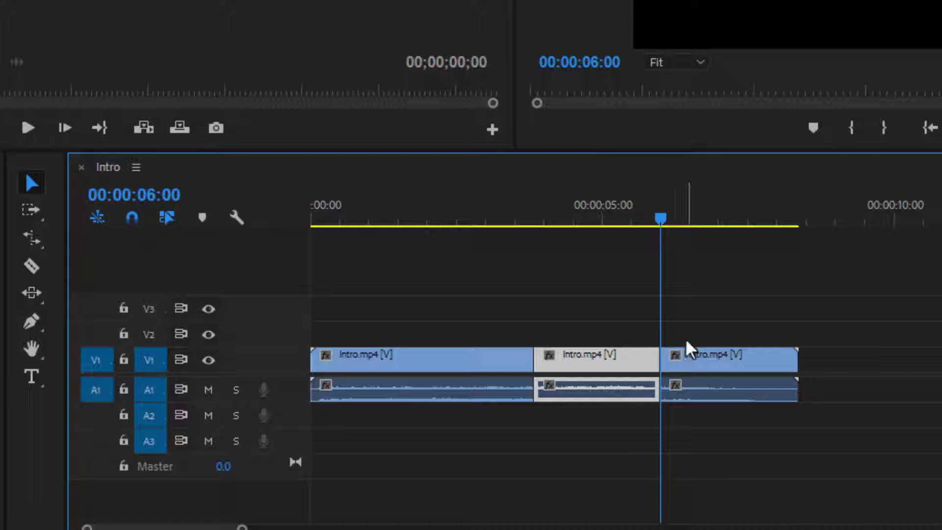
Step: Try moving the last segment to about 8.1 seconds and the middle one to about 5.2 seconds, and undo the moves and both cuts
drag(724, 364, 847, 363)
drag(628, 365, 706, 367)
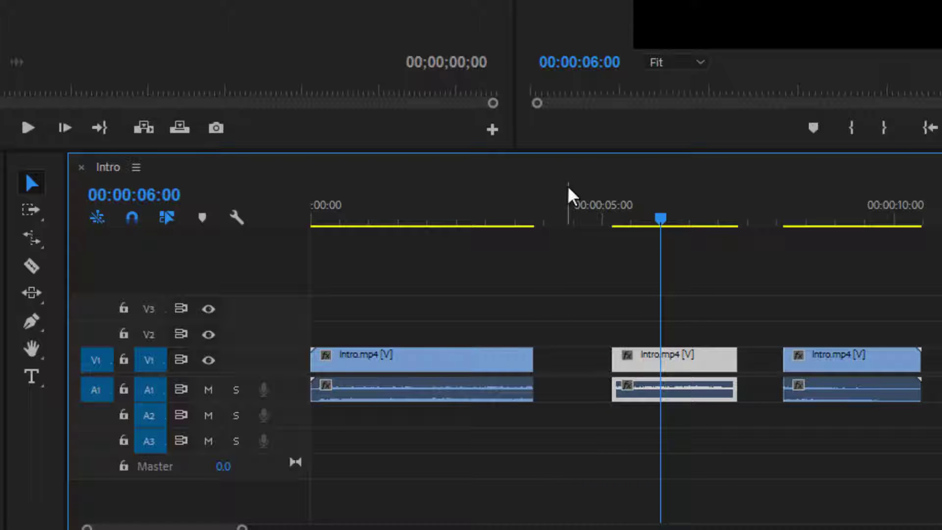
key(ctrl+z)
key(ctrl+z)
key(ctrl+z)
key(ctrl+z)
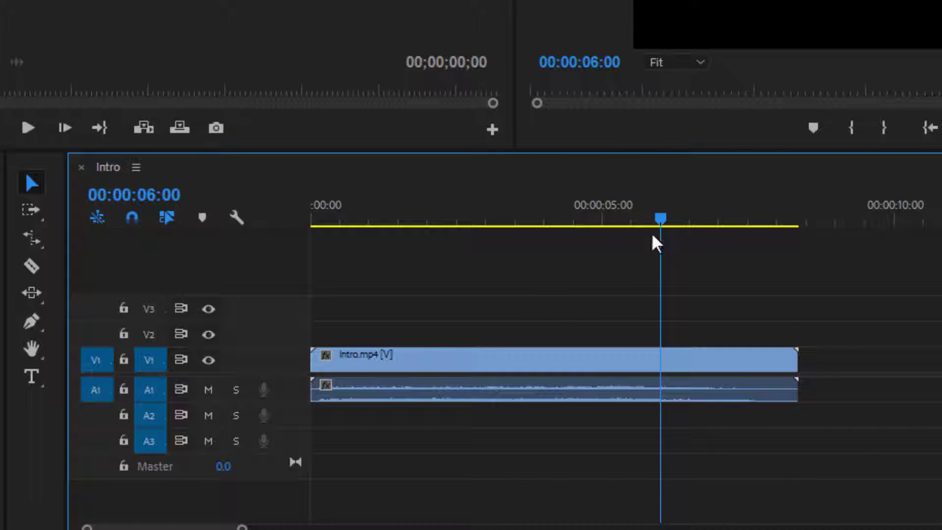
Step: Move the playhead to 00:00:02:16, try splitting the selected Intro.mp4 clip there with Add Edit, and undo the split
drag(657, 221, 550, 228)
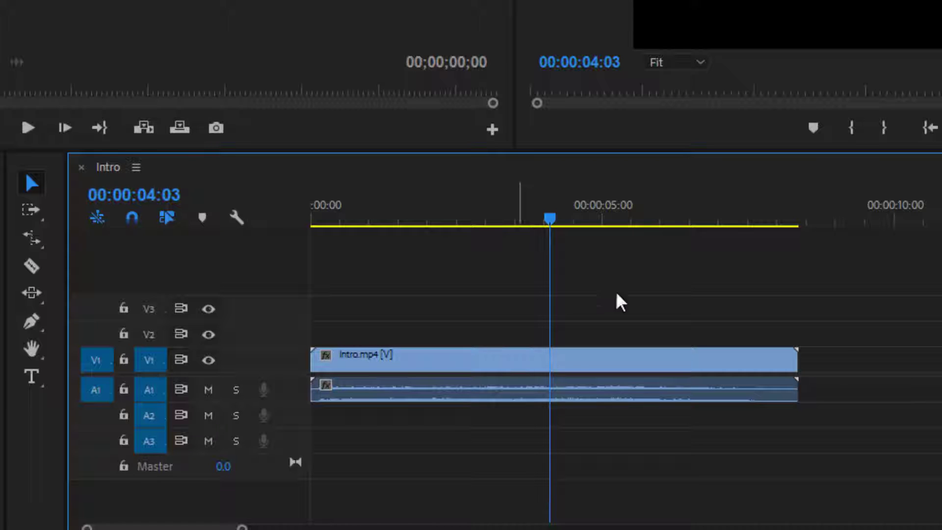
drag(556, 217, 464, 234)
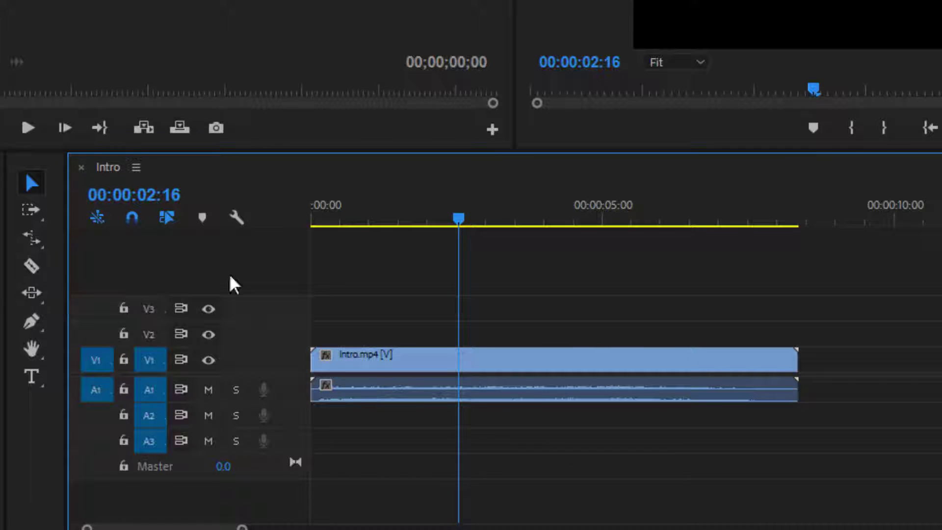
drag(567, 287, 393, 422)
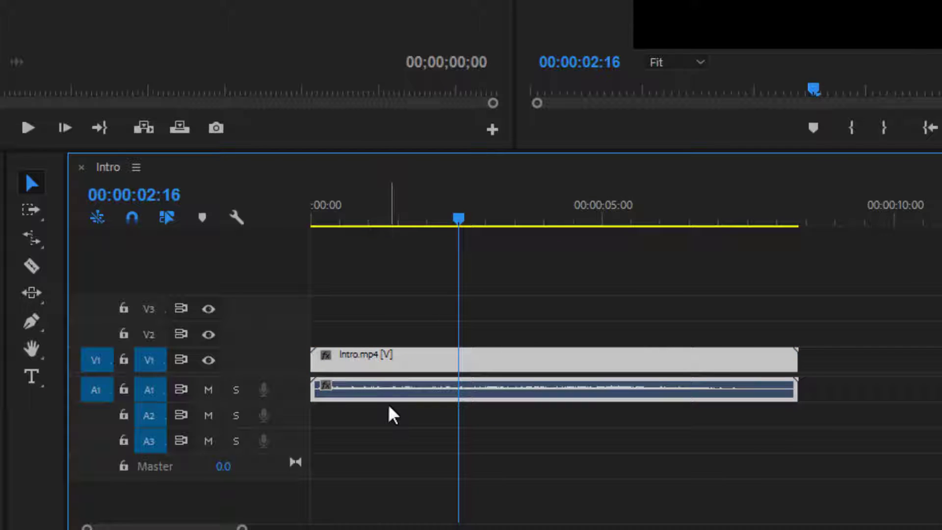
key(ctrl+k)
key(ctrl+z)
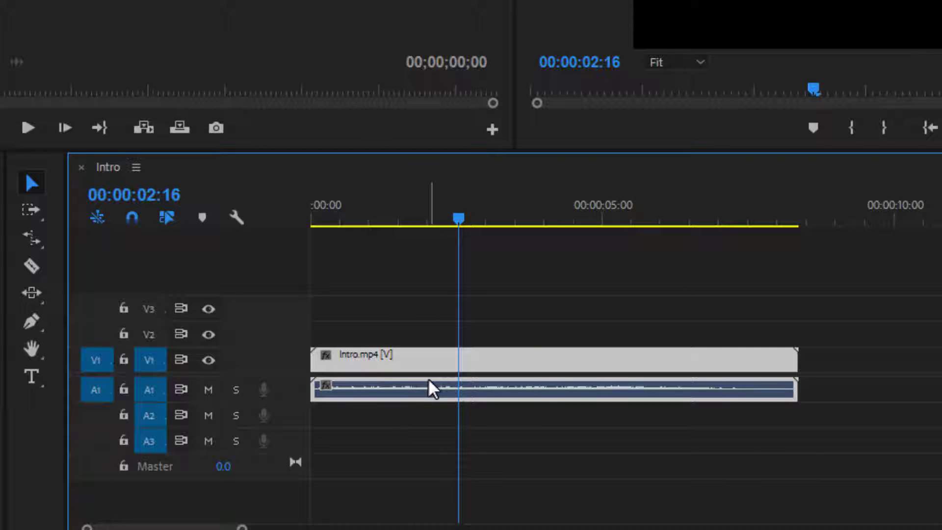
Step: Try cutting Intro.mp4 with the Razor tool snapped to the playhead at 00:00:02:16
click(31, 267)
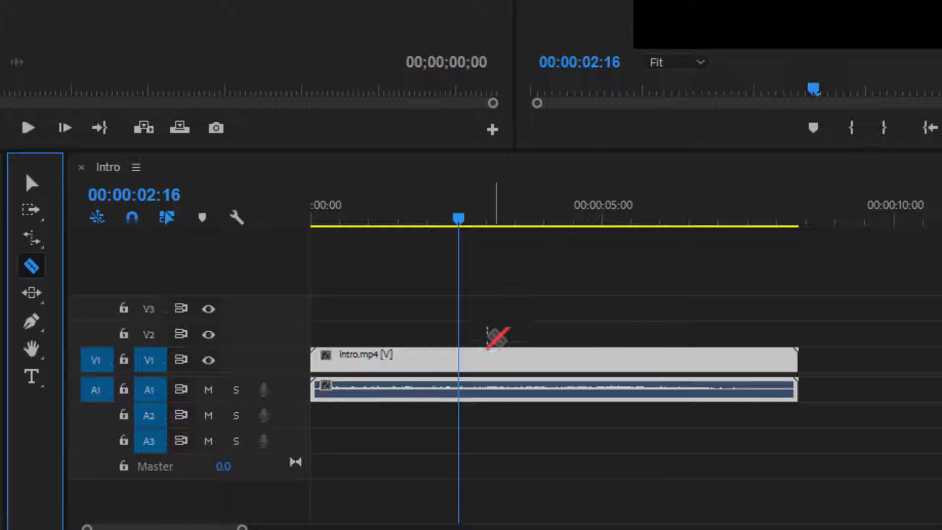
key(ctrl+s)
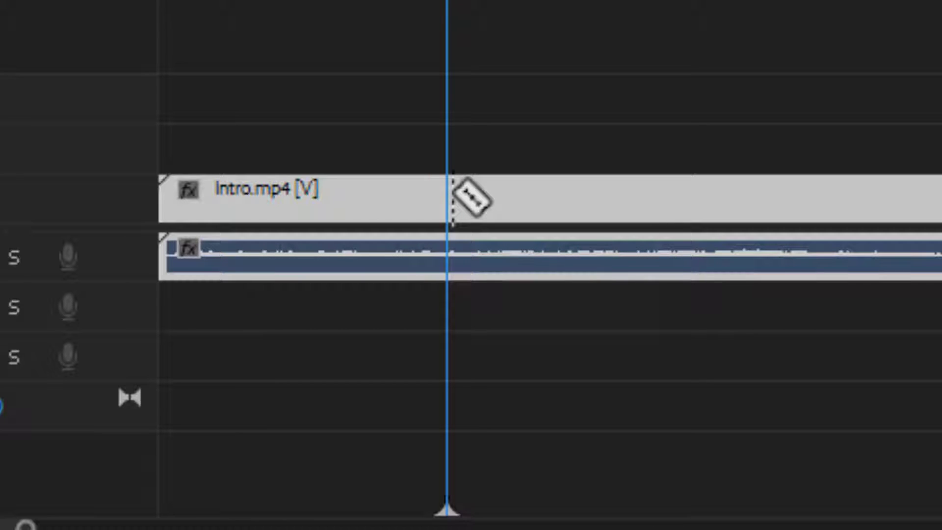
click(453, 199)
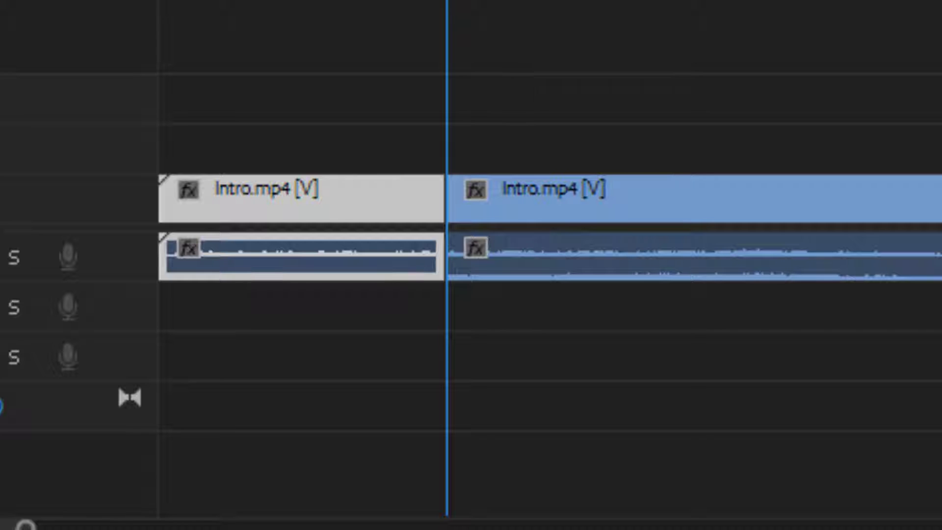
Step: Try moving the segment after the cut to about 4.2 seconds, and undo the move and the razor cut
drag(447, 1, 409, 1)
drag(609, 106, 800, 317)
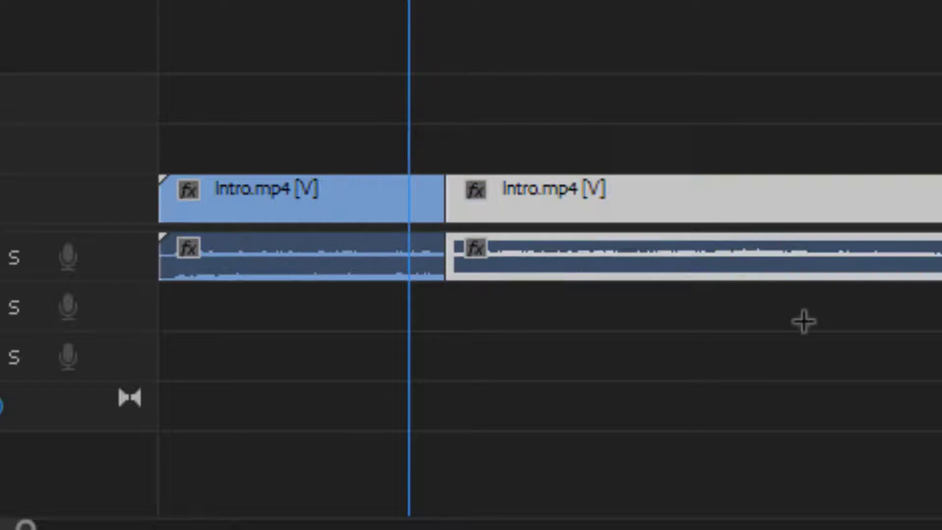
drag(721, 216, 908, 199)
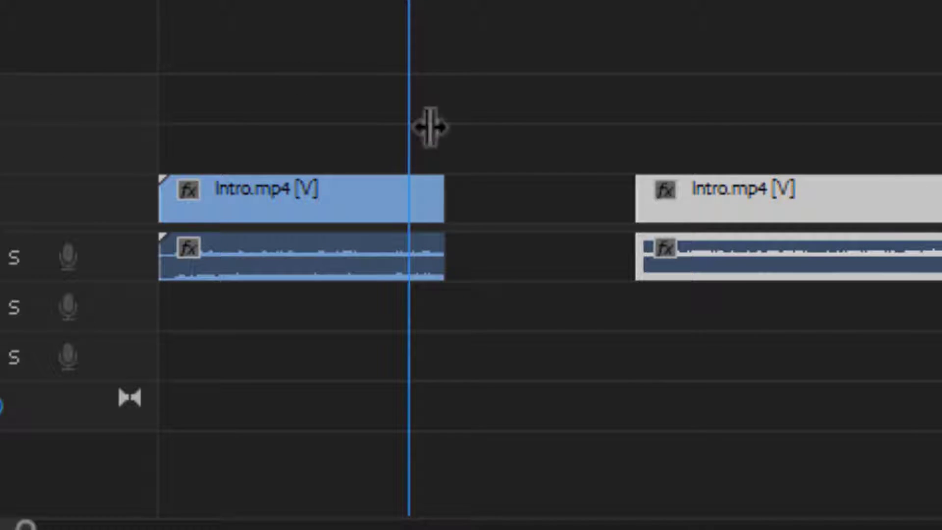
drag(409, 1, 307, 1)
key(ctrl+z)
key(ctrl+z)
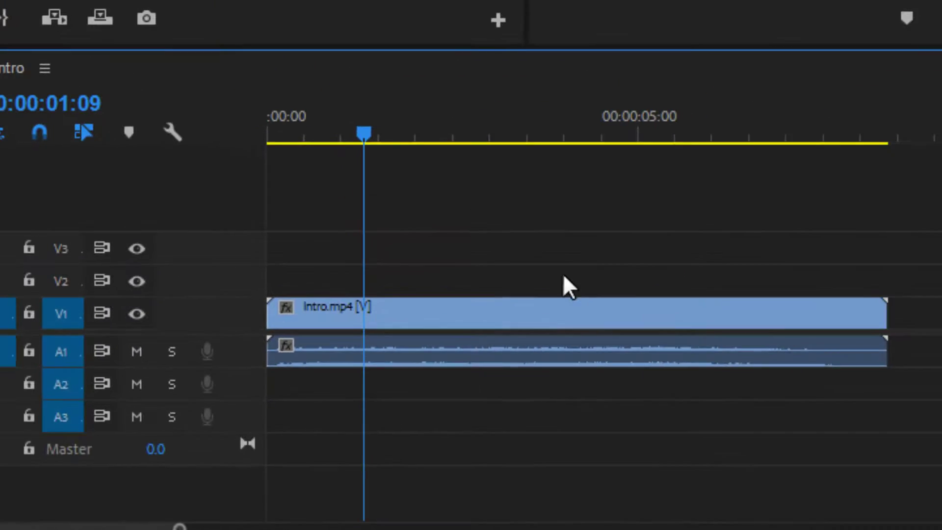
Step: Move the playhead to 00:00:02:20, try cutting Intro.mp4 there with the Razor tool while snapping is off, and undo the cut
drag(383, 128, 466, 122)
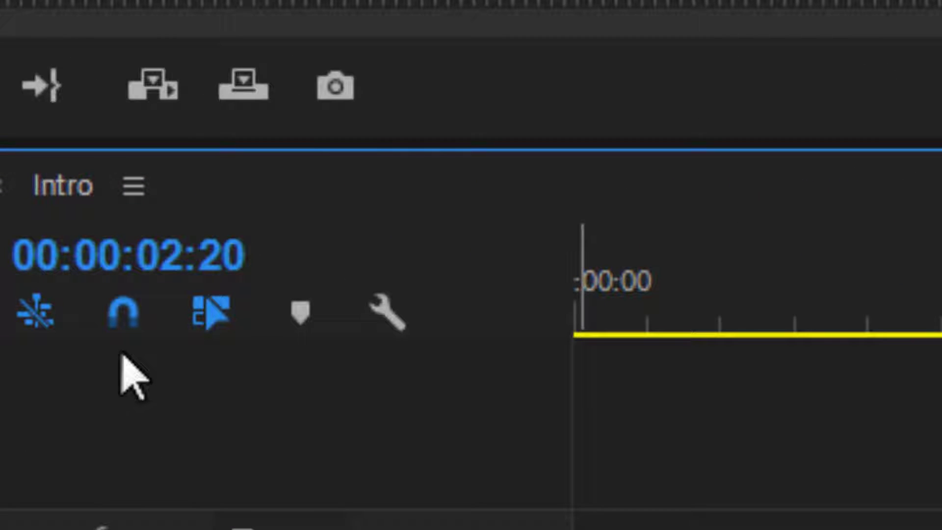
click(118, 321)
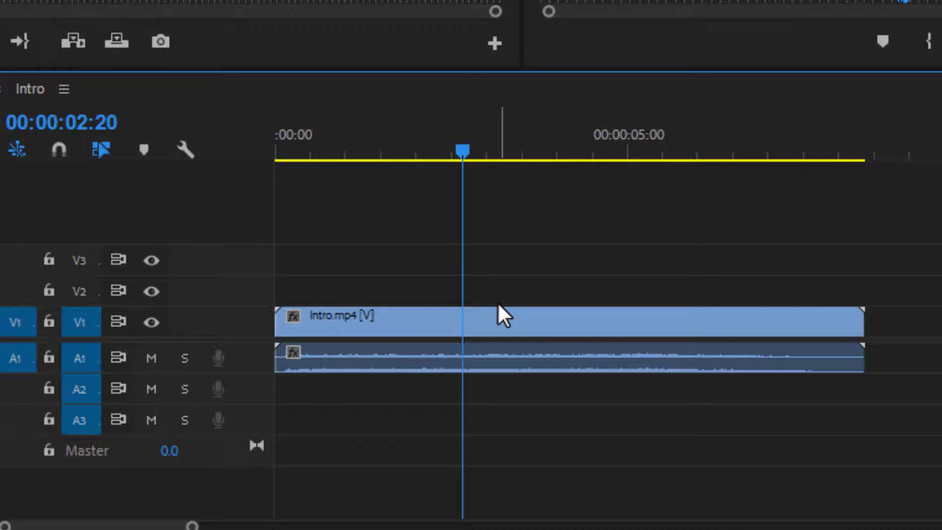
key(c)
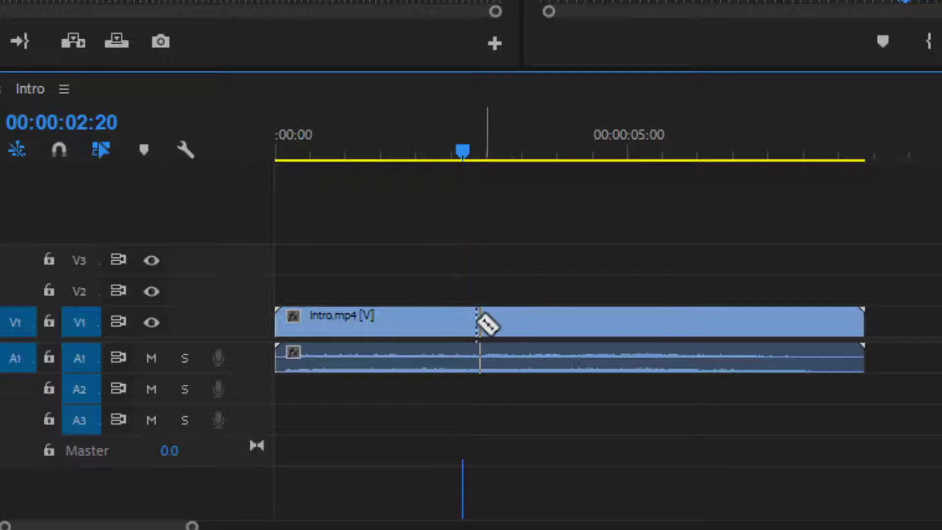
click(463, 322)
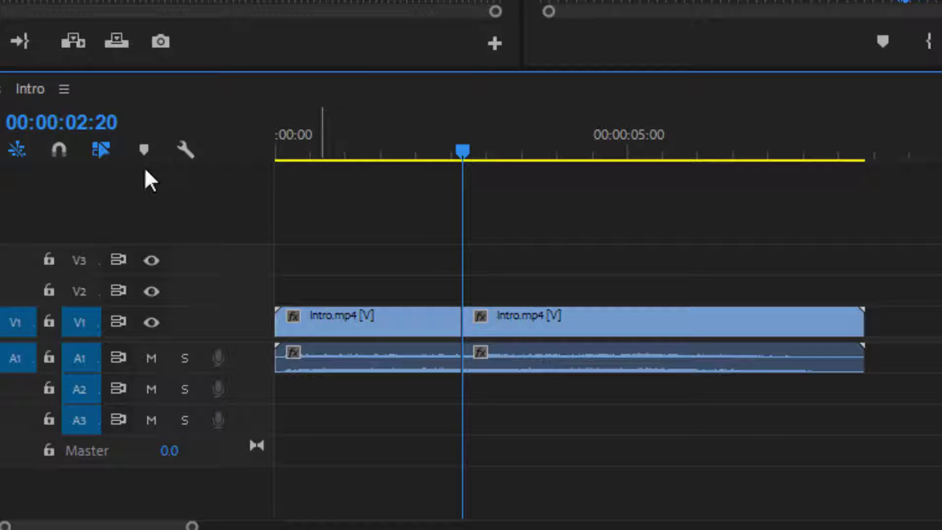
key(ctrl+z)
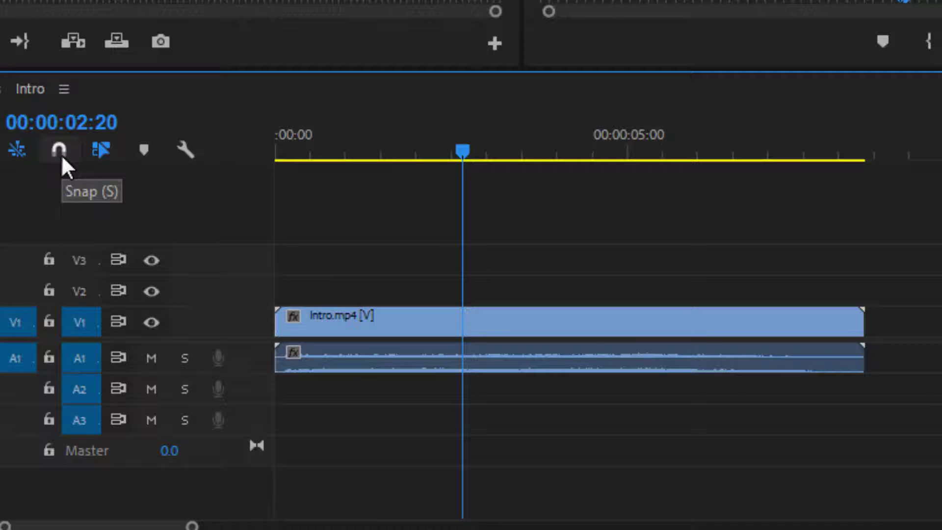
Step: Turn timeline snapping back on, try a Razor cut of Intro.mp4 at the playhead, and undo it
key(s)
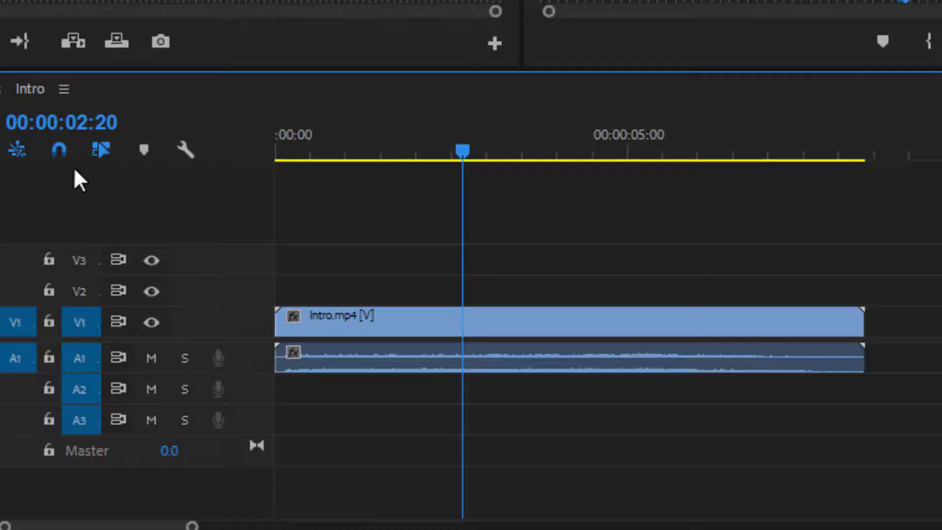
click(471, 321)
key(ctrl+z)
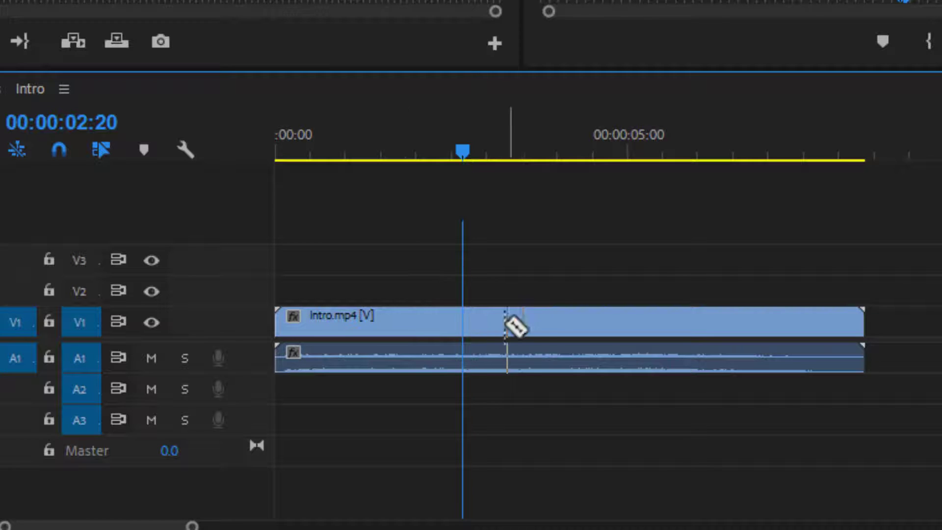
Step: Move the playhead to 00:00:02:03 and select the Intro.mp4 clip on the timeline with the Selection tool
drag(454, 164, 423, 152)
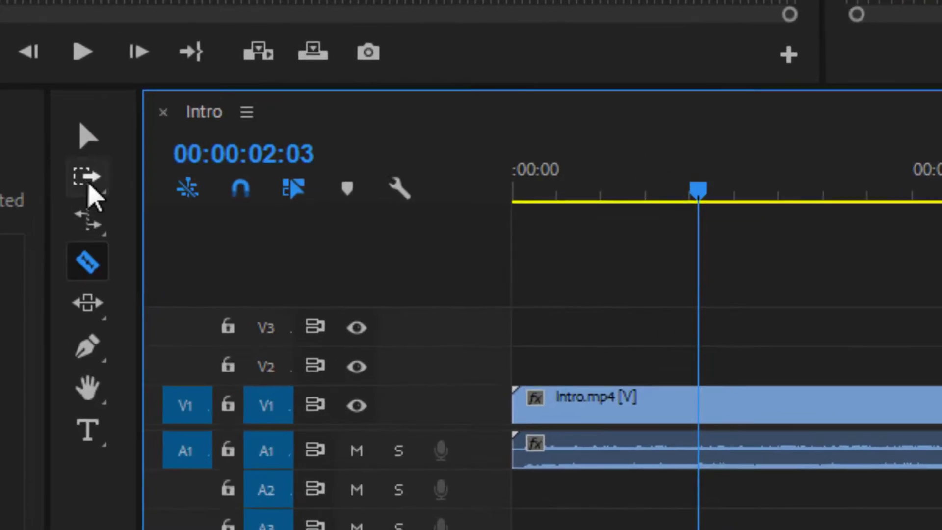
click(92, 194)
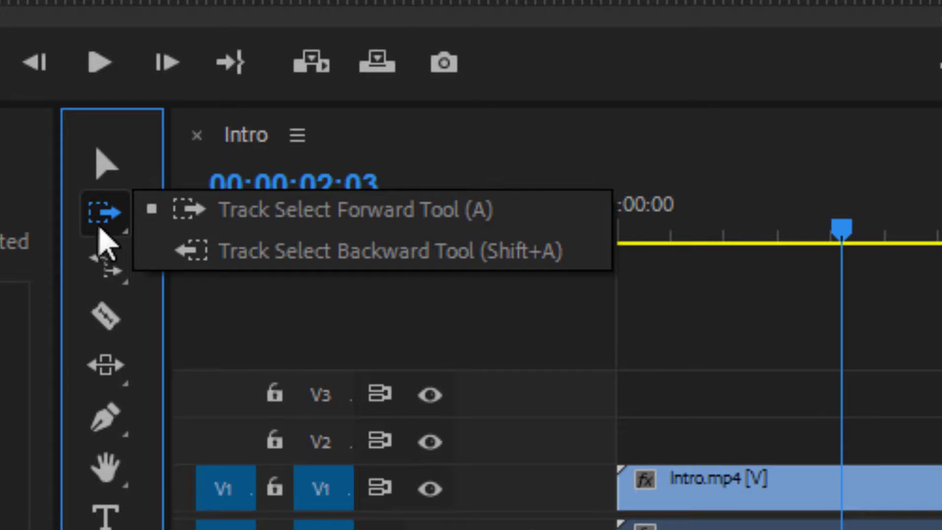
click(98, 180)
click(596, 470)
click(883, 489)
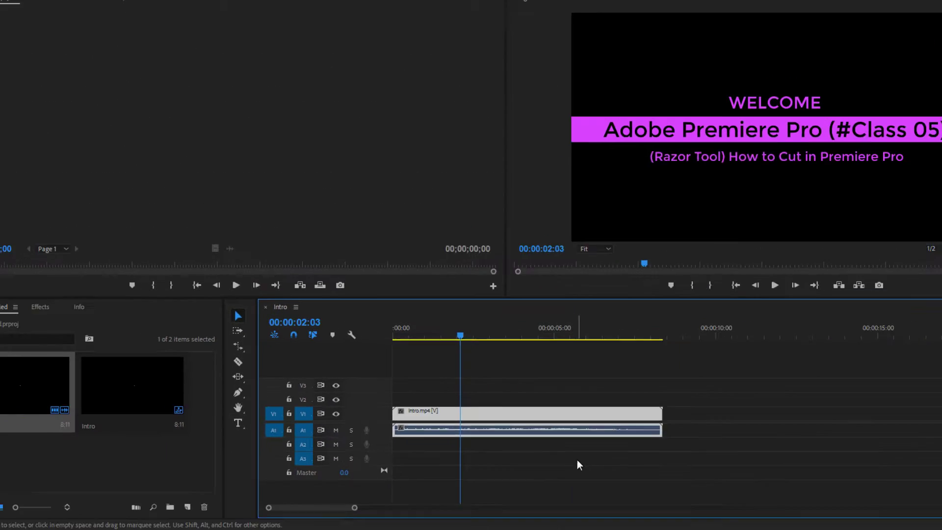